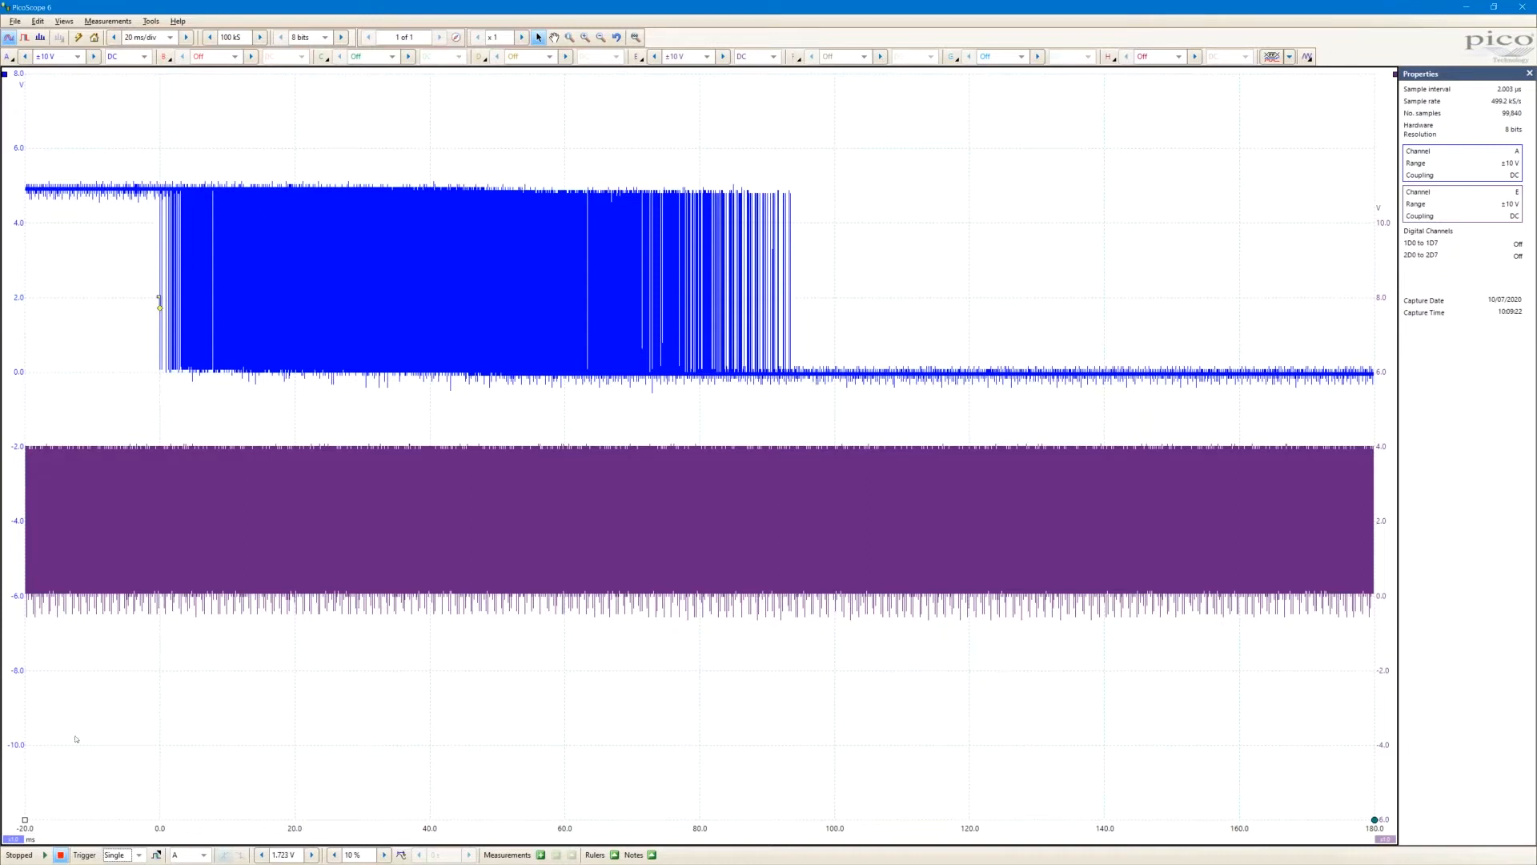
# Measure the duration of the channel A pulse burst with two time rulers at its start and end, and remove the rulers
pyautogui.moveTo(25, 820); pyautogui.dragTo(796, 774)
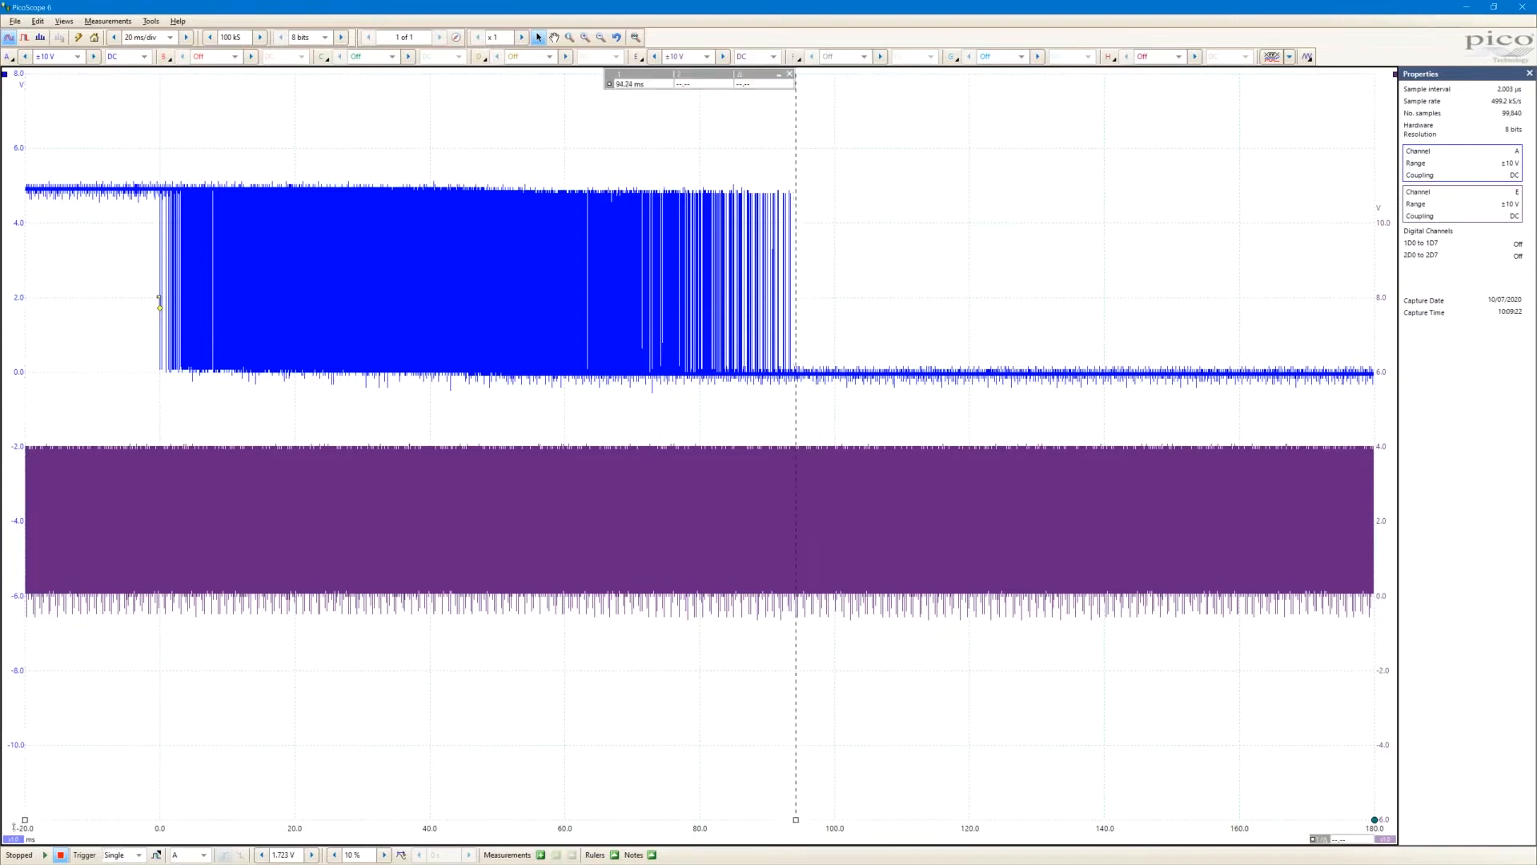
pyautogui.moveTo(25, 819); pyautogui.dragTo(159, 785)
pyautogui.moveTo(698, 73); pyautogui.dragTo(556, 117)
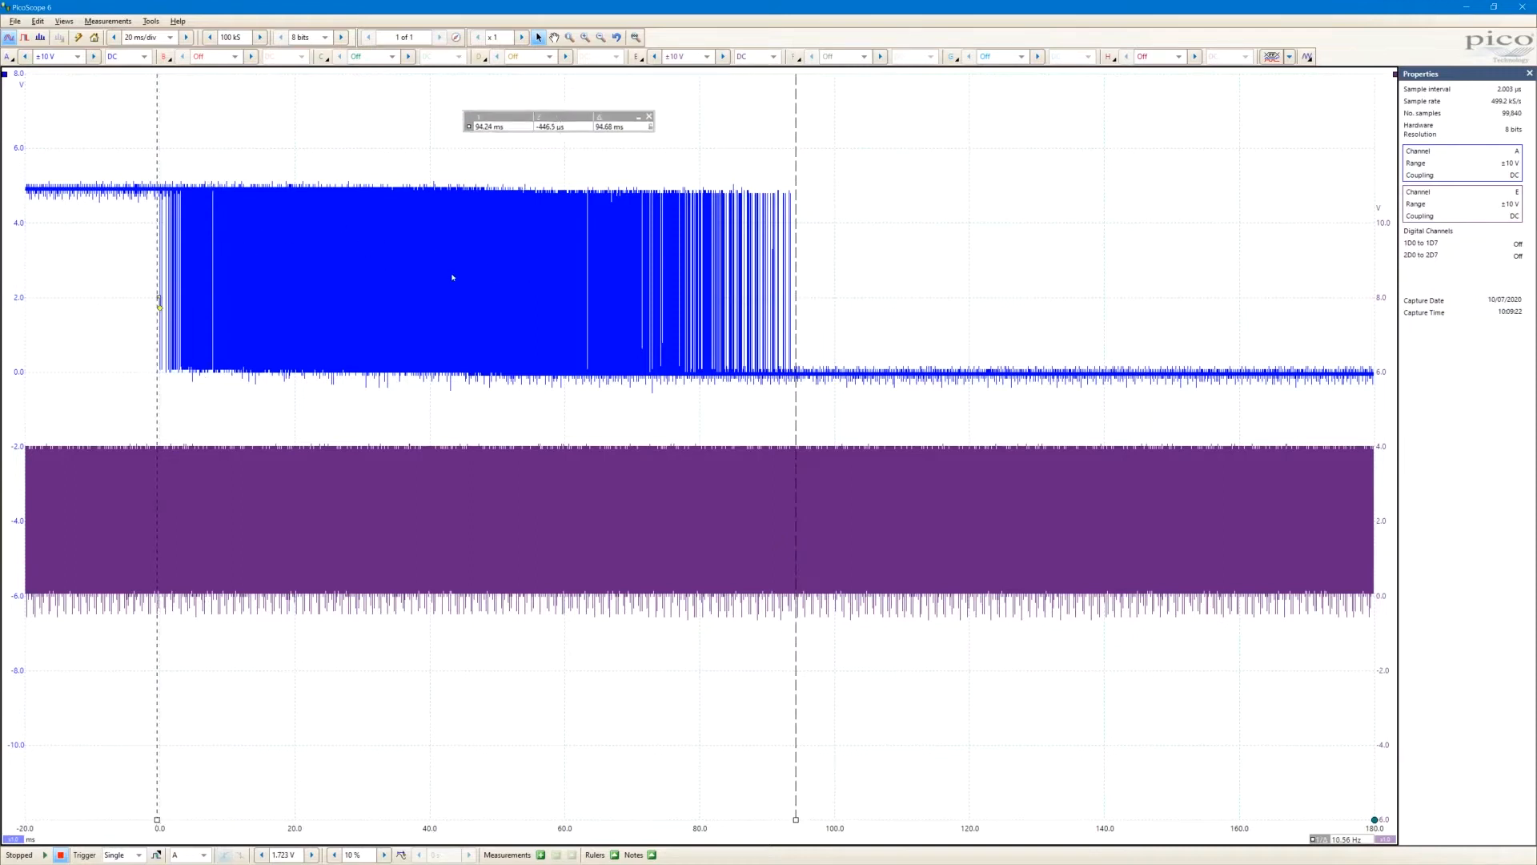
pyautogui.click(650, 118)
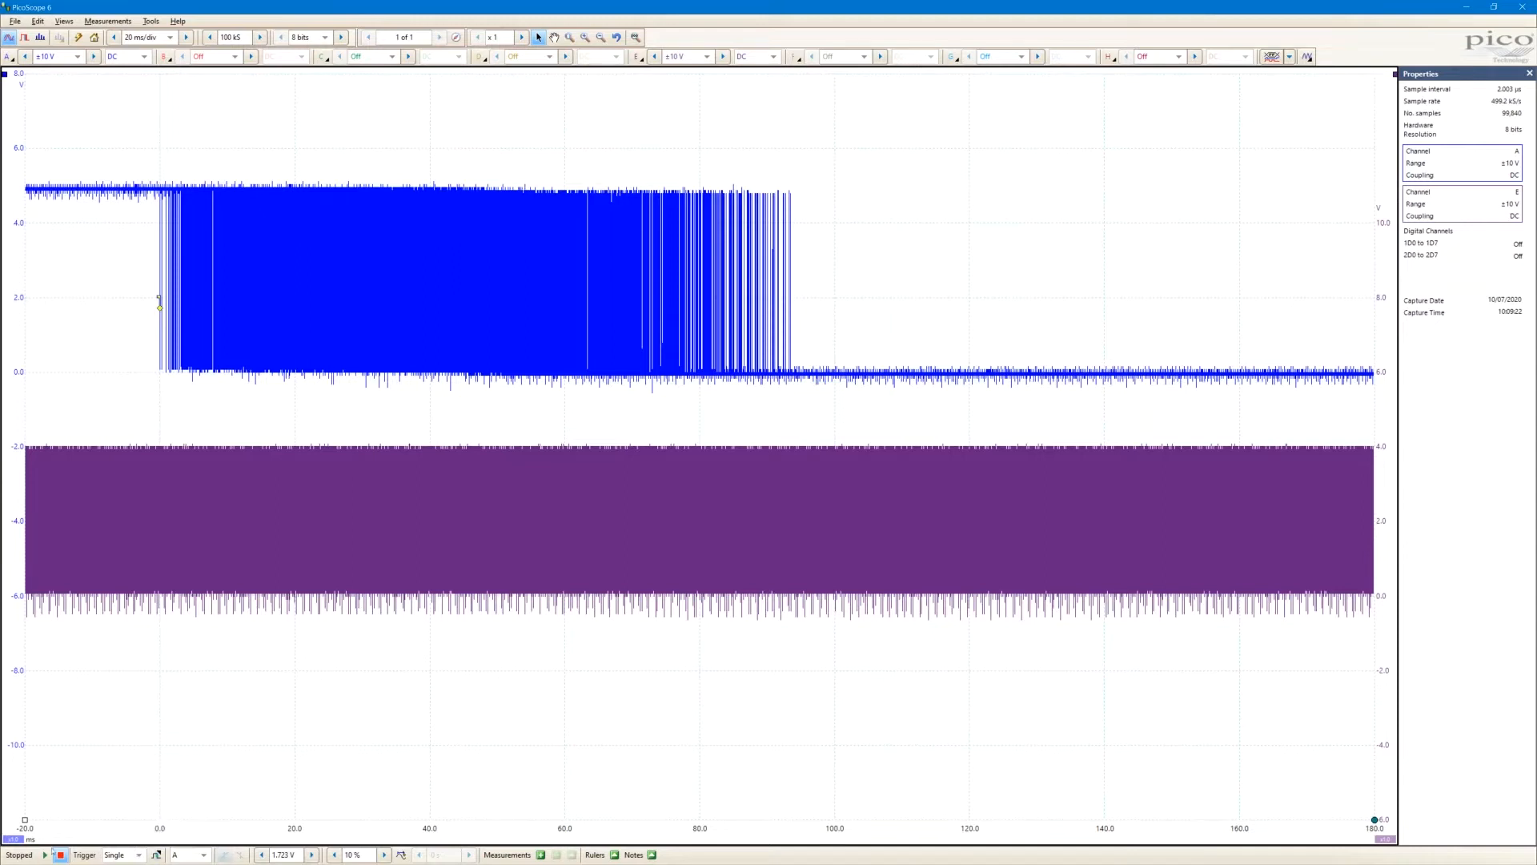
# Capture a new single-shot waveform and examine the individual pulses within the channel A burst at high magnification
pyautogui.click(46, 855)
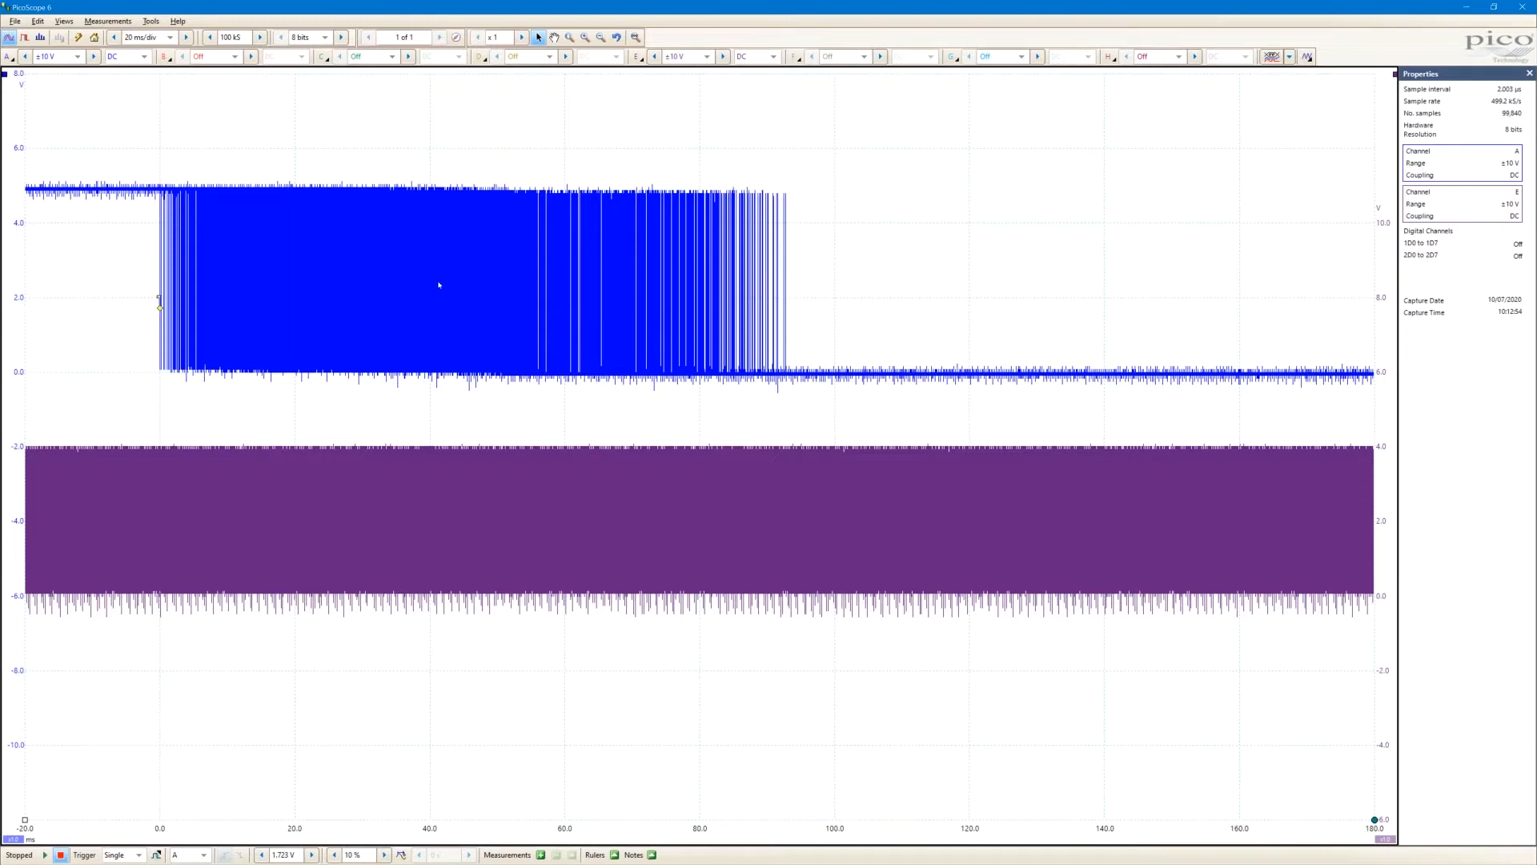
pyautogui.scroll(5, 439, 284)
pyautogui.scroll(4, 455, 296)
pyautogui.scroll(3, 457, 296)
pyautogui.scroll(1, 458, 296)
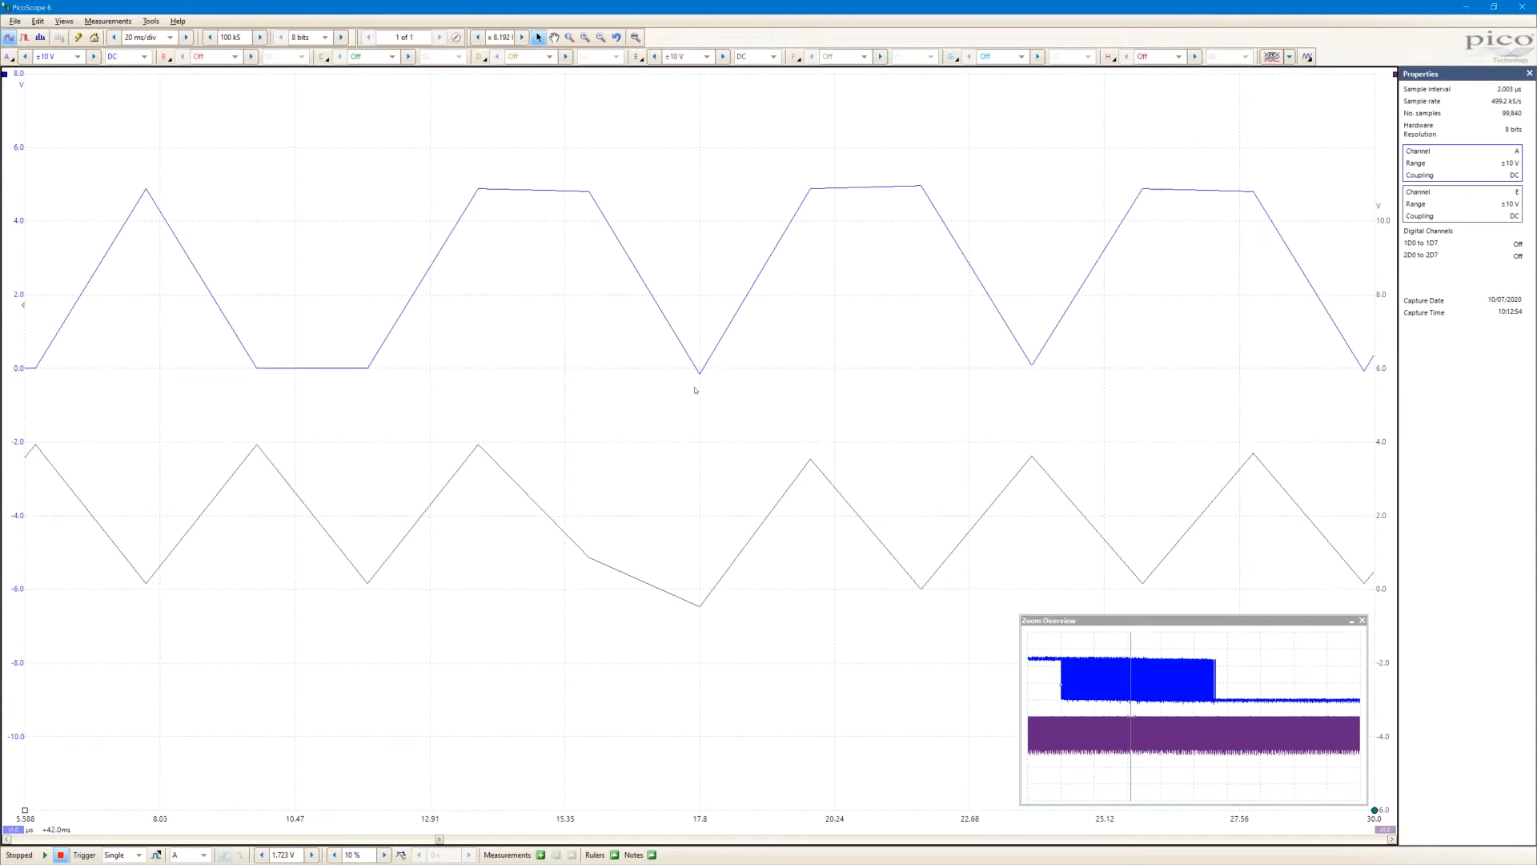
pyautogui.scroll(-4, 788, 237)
pyautogui.scroll(6, 661, 271)
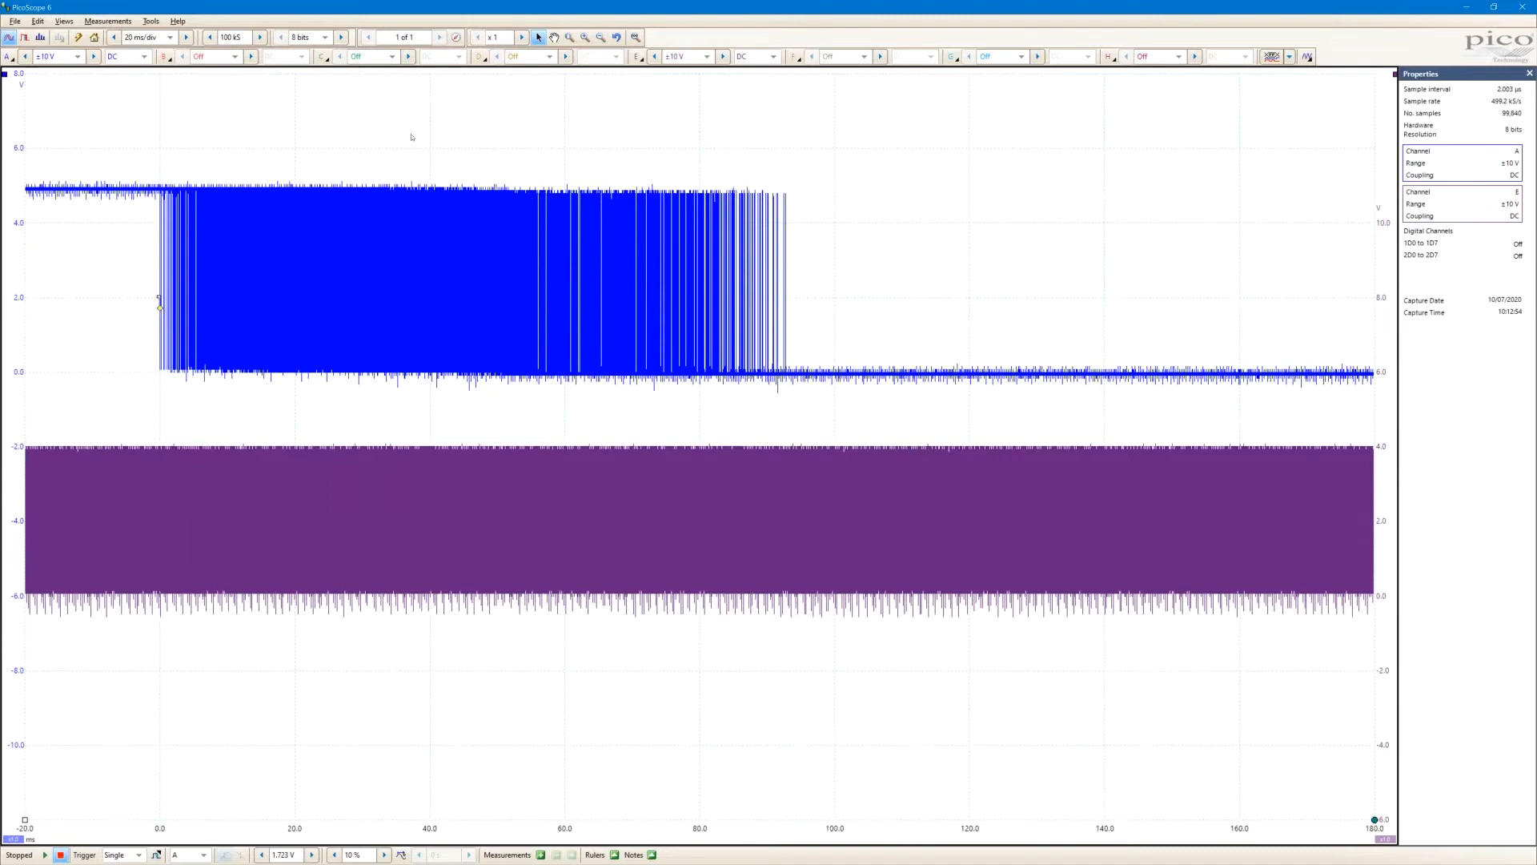
# Set the number of samples to 1 GS and capture a new waveform
pyautogui.click(261, 38)
pyautogui.click(261, 38)
pyautogui.click(261, 37)
pyautogui.click(248, 36)
pyautogui.write('1 GS')
pyautogui.click(45, 855)
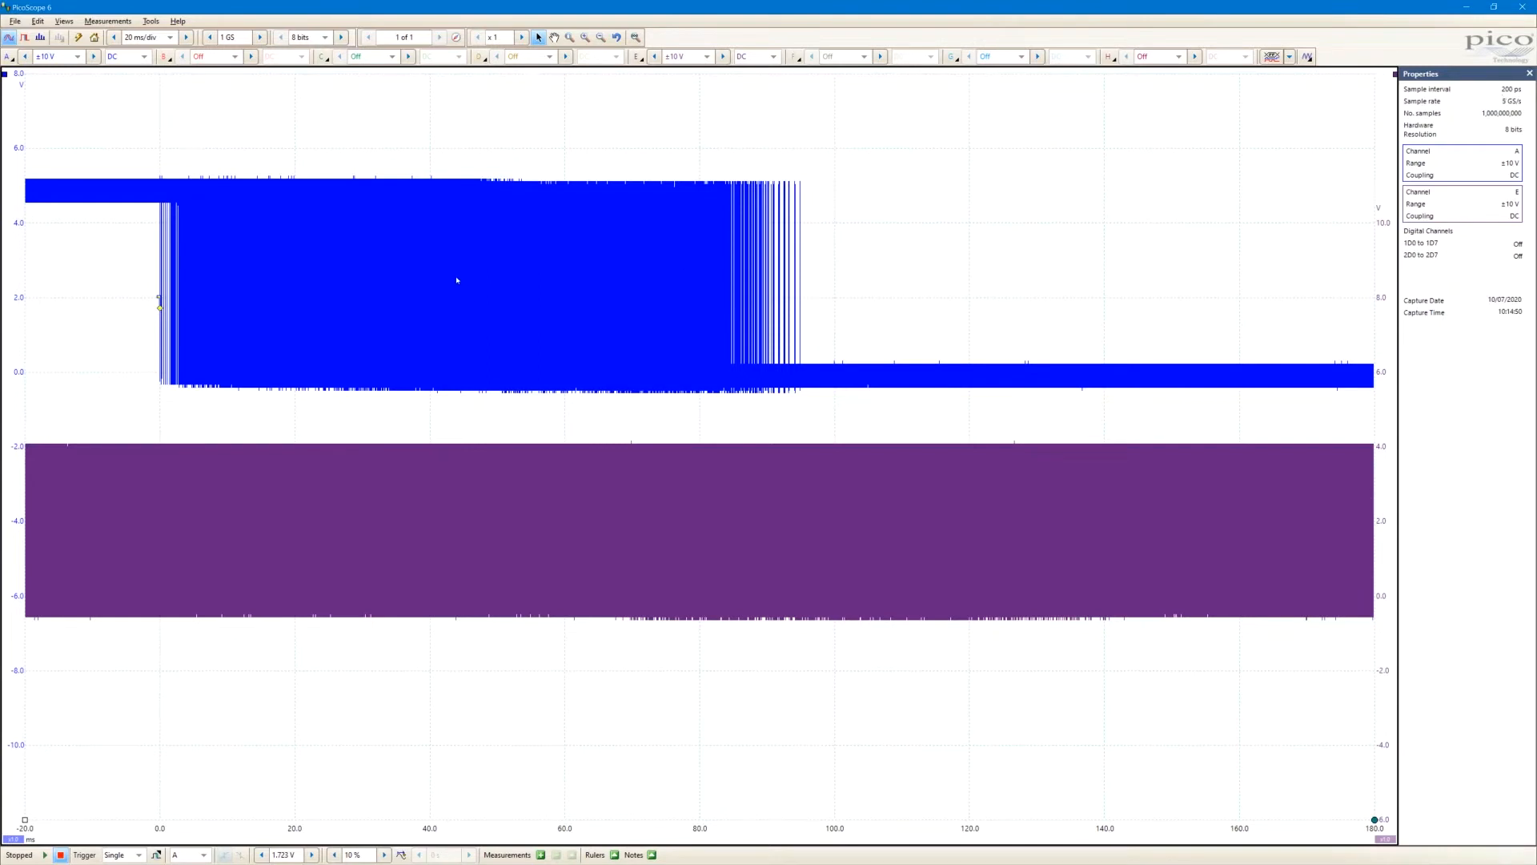
# Examine the pulses and rising edges of both channels in the new capture at increasing magnification
pyautogui.scroll(4, 458, 281)
pyautogui.scroll(4, 477, 284)
pyautogui.scroll(4, 474, 276)
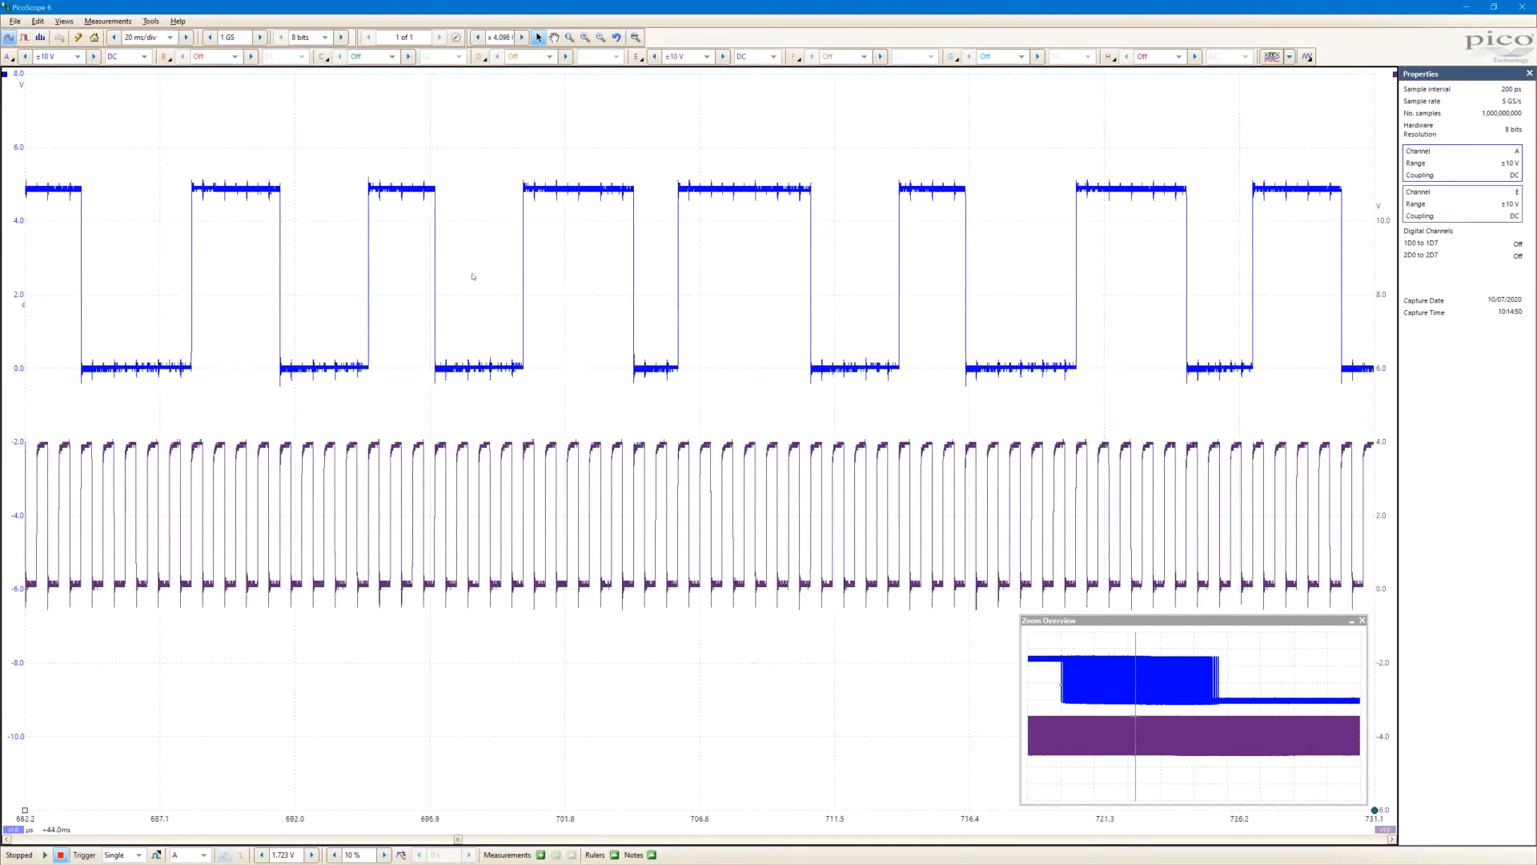
pyautogui.scroll(3, 474, 276)
pyautogui.scroll(4, 471, 275)
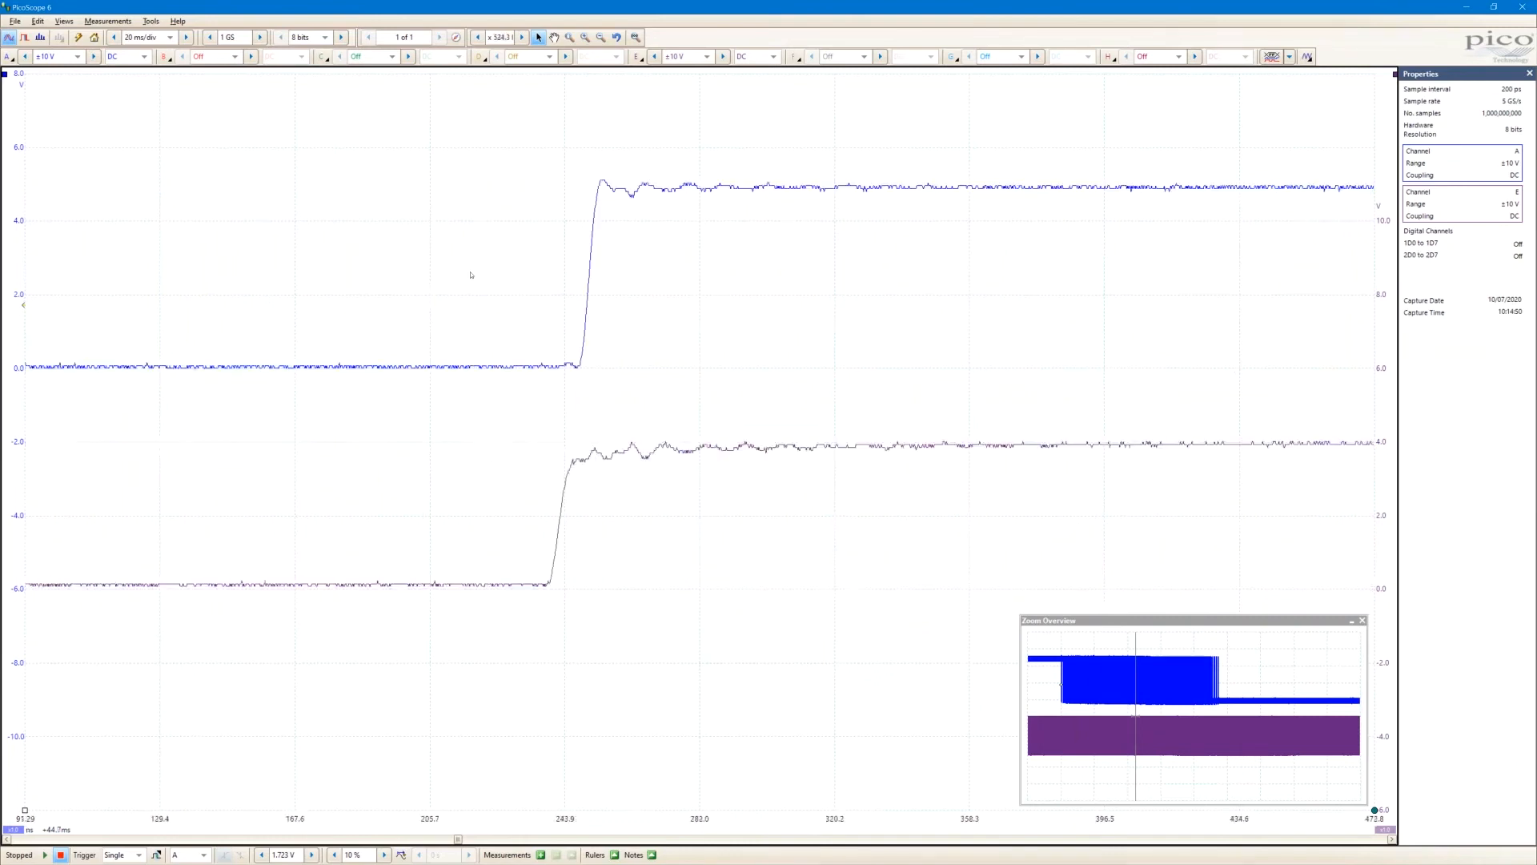
pyautogui.scroll(1, 642, 294)
pyautogui.scroll(1, 468, 267)
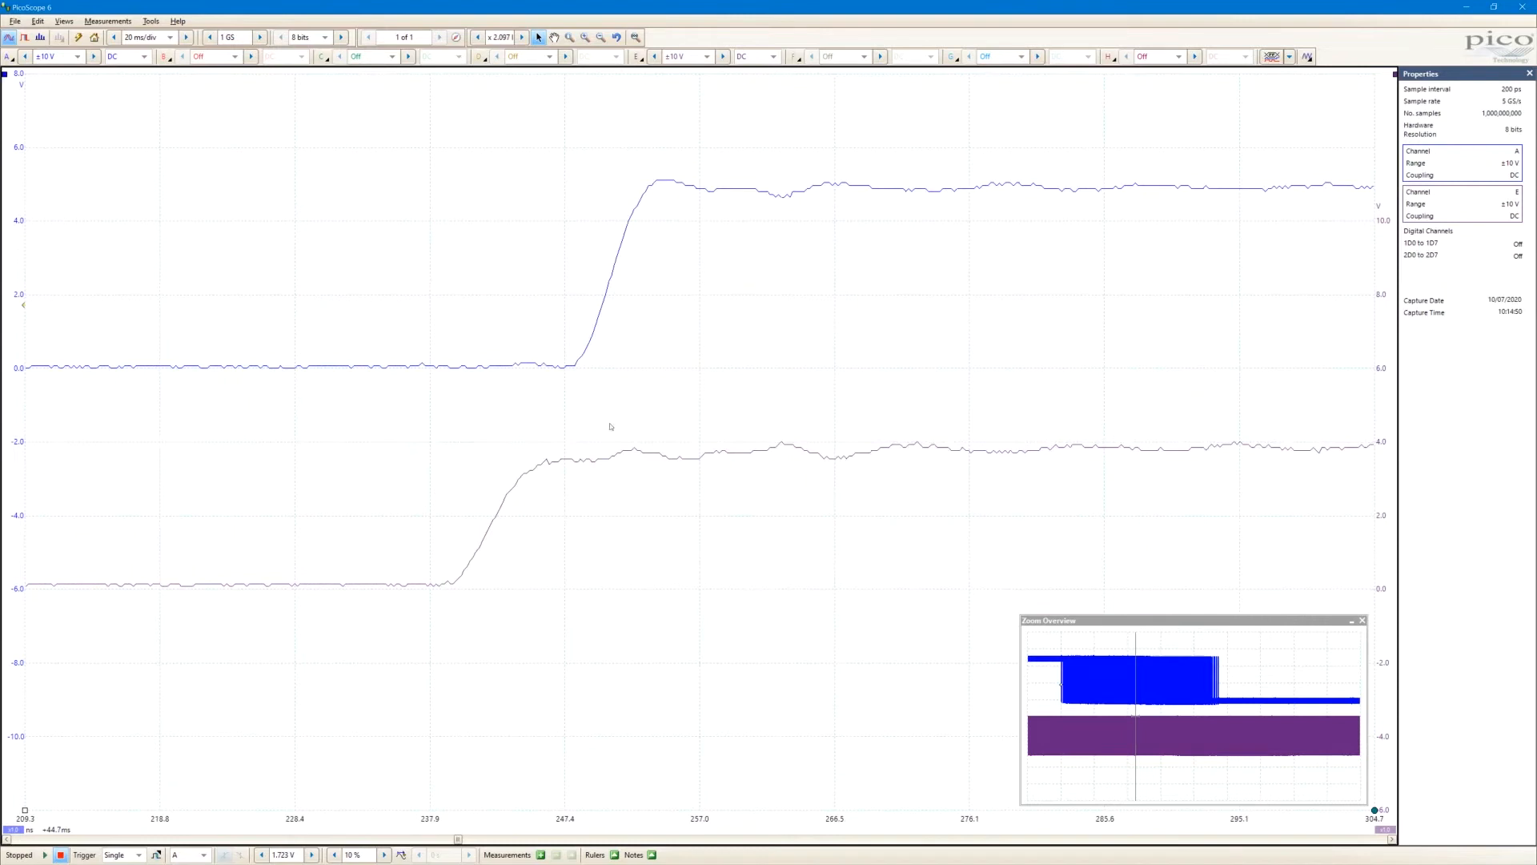
pyautogui.scroll(-1, 497, 264)
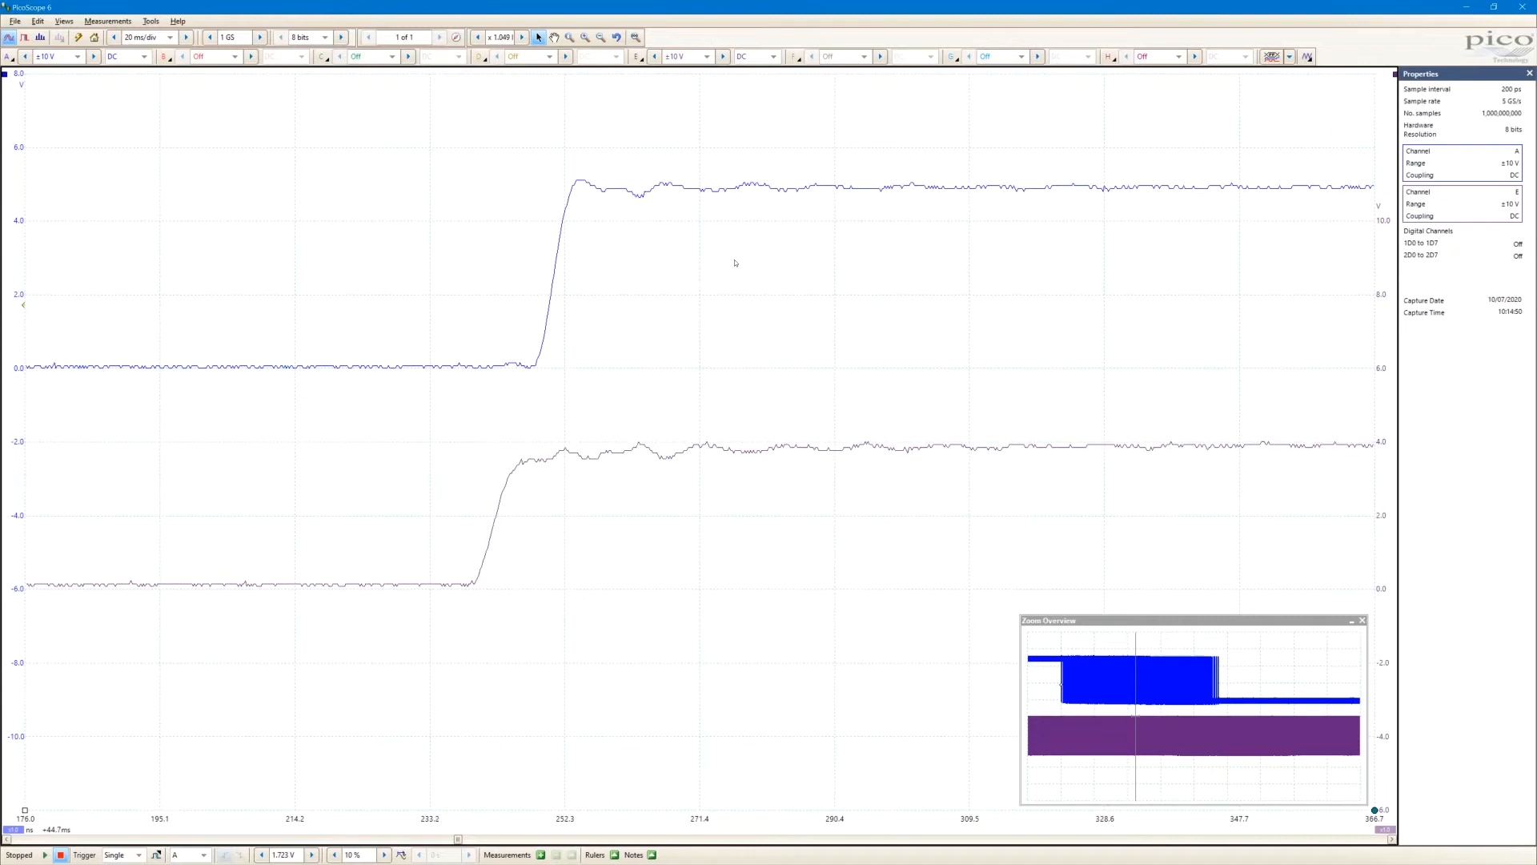
pyautogui.scroll(-1, 686, 298)
pyautogui.scroll(-1, 727, 291)
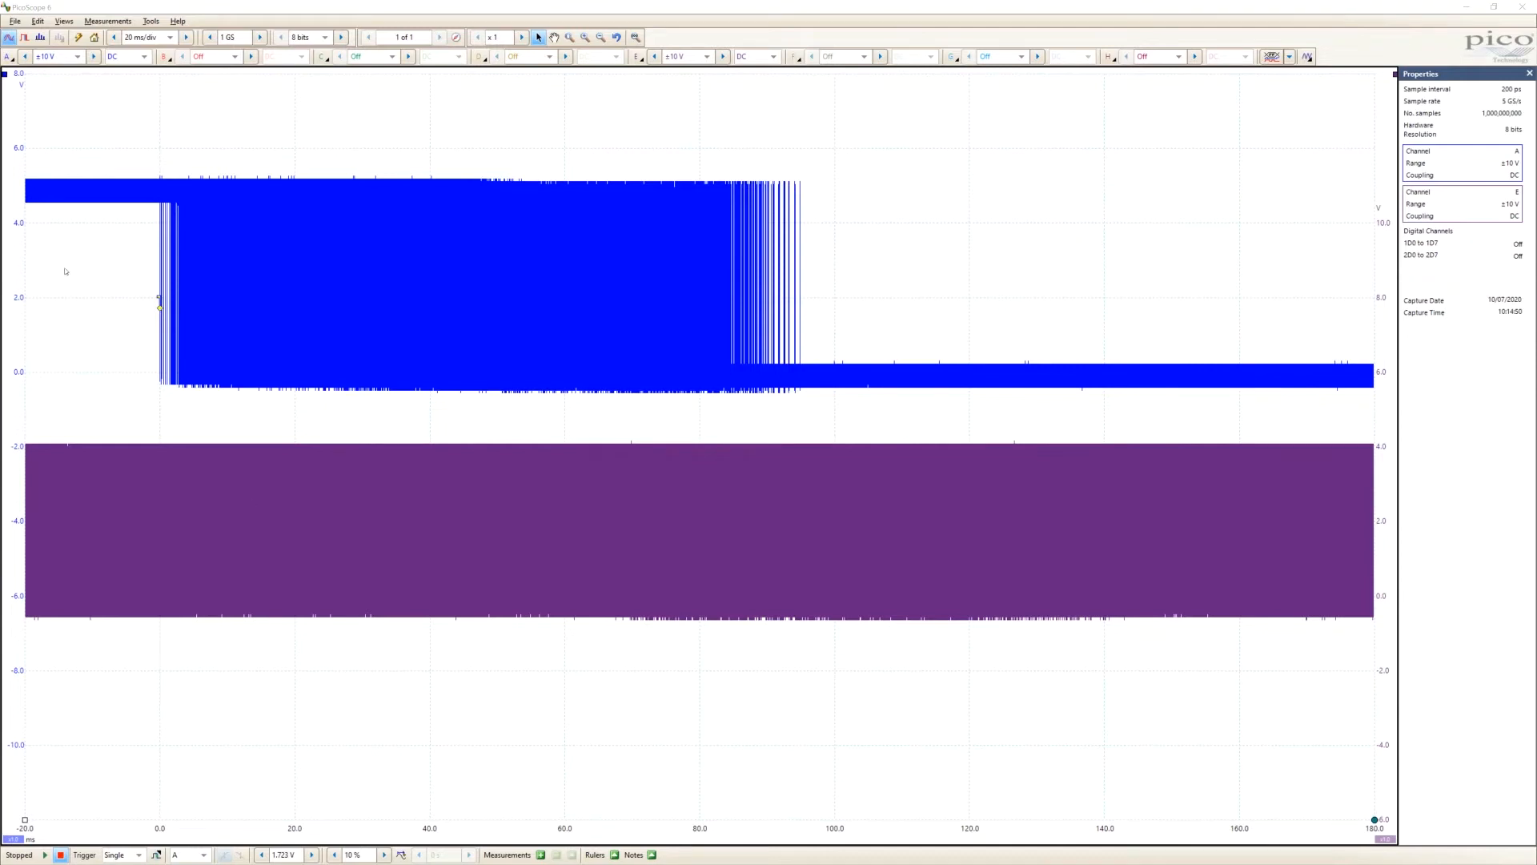
# Create a DeepMeasure measurement on channel A with a cycle threshold of about 3 V and the 10/90 rise/fall time threshold
pyautogui.click(233, 10)
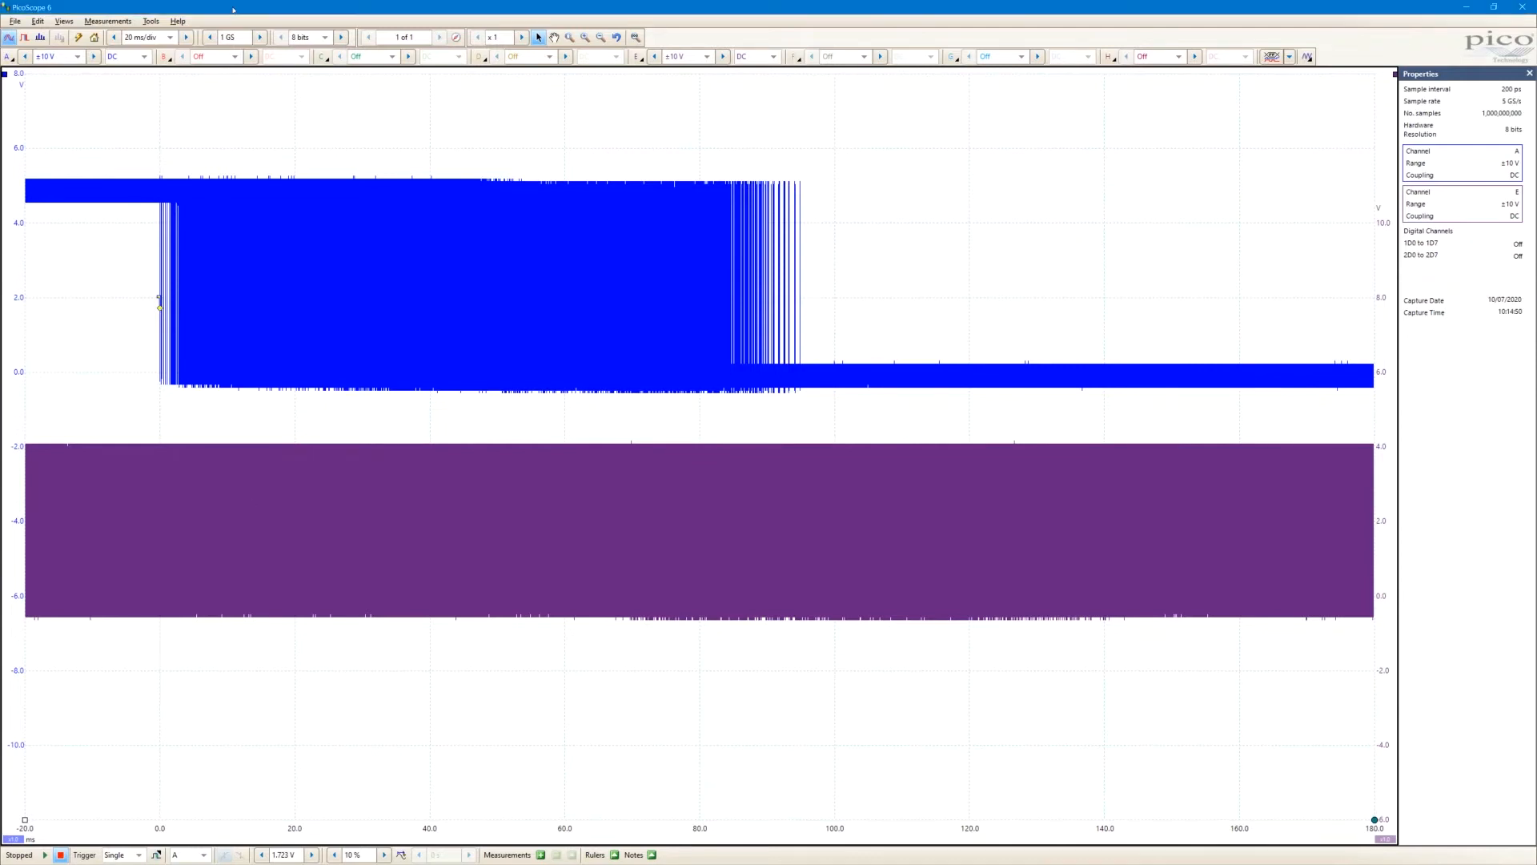
pyautogui.click(151, 22)
pyautogui.moveTo(107, 21)
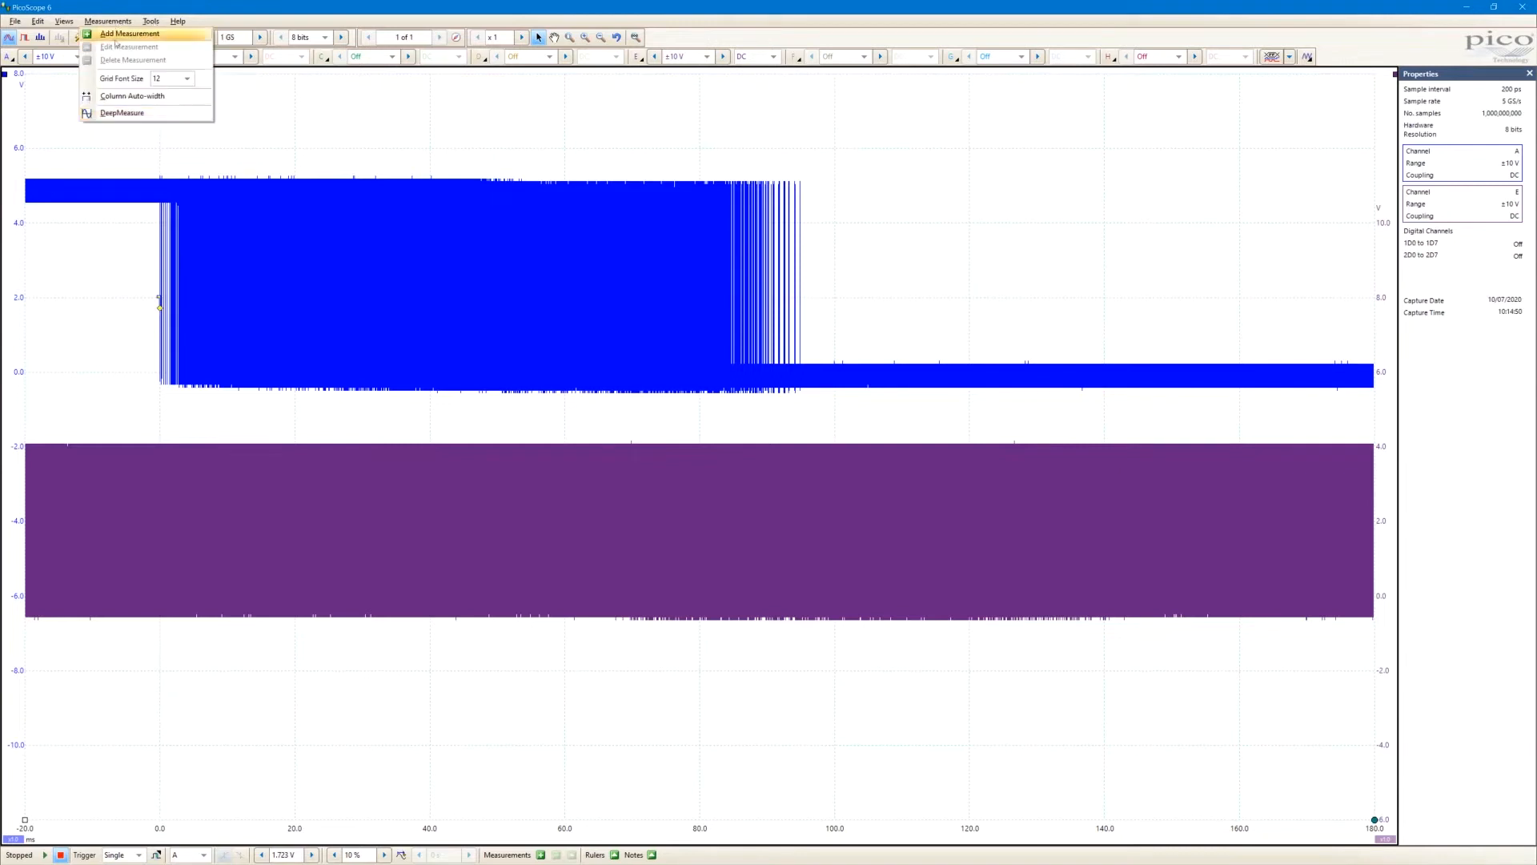
pyautogui.click(120, 115)
pyautogui.moveTo(753, 348); pyautogui.dragTo(152, 137)
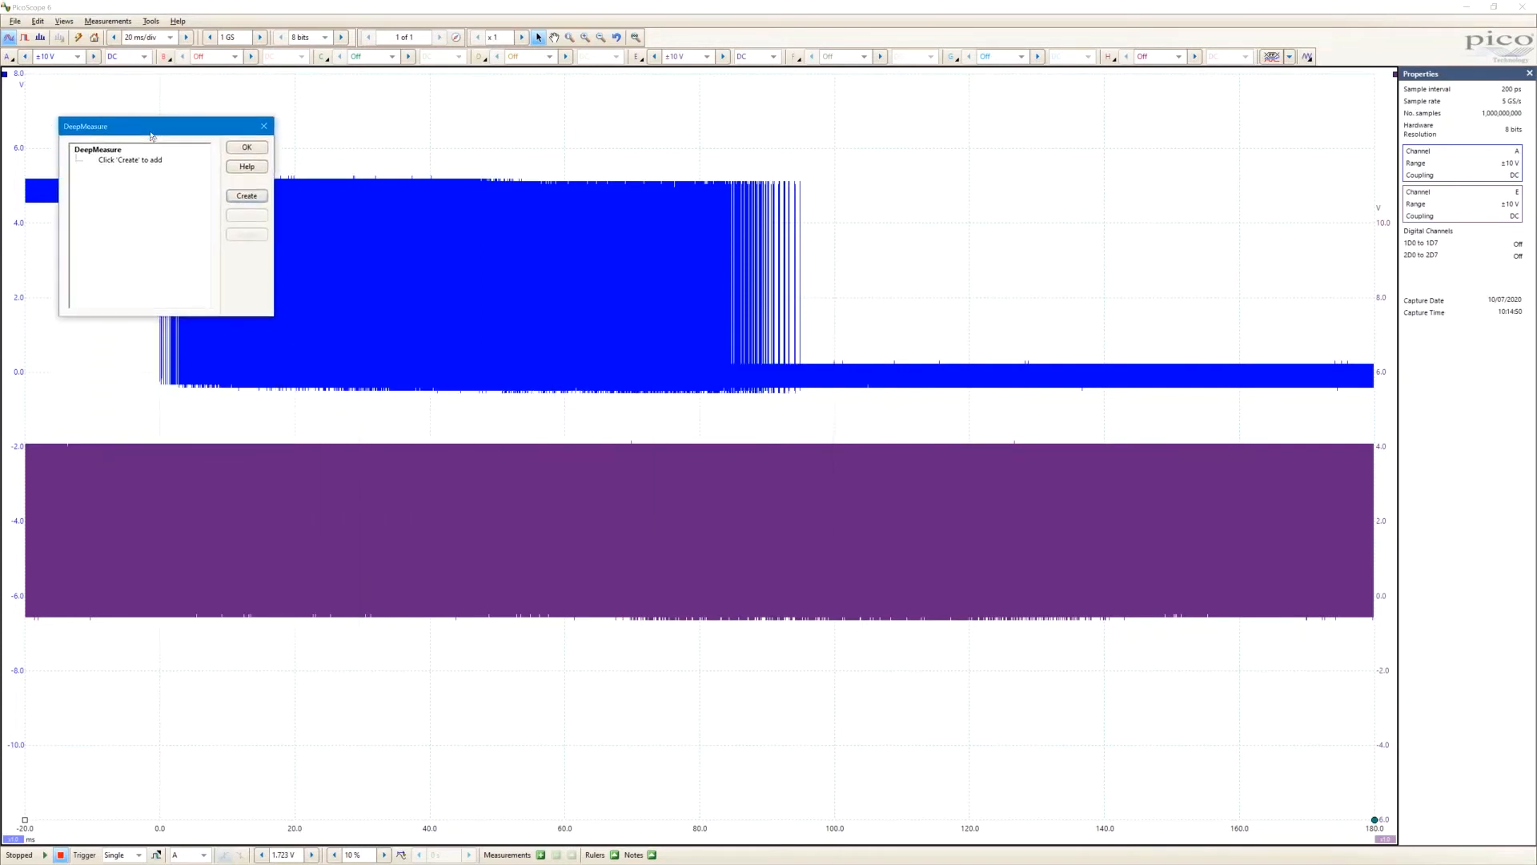
pyautogui.click(251, 197)
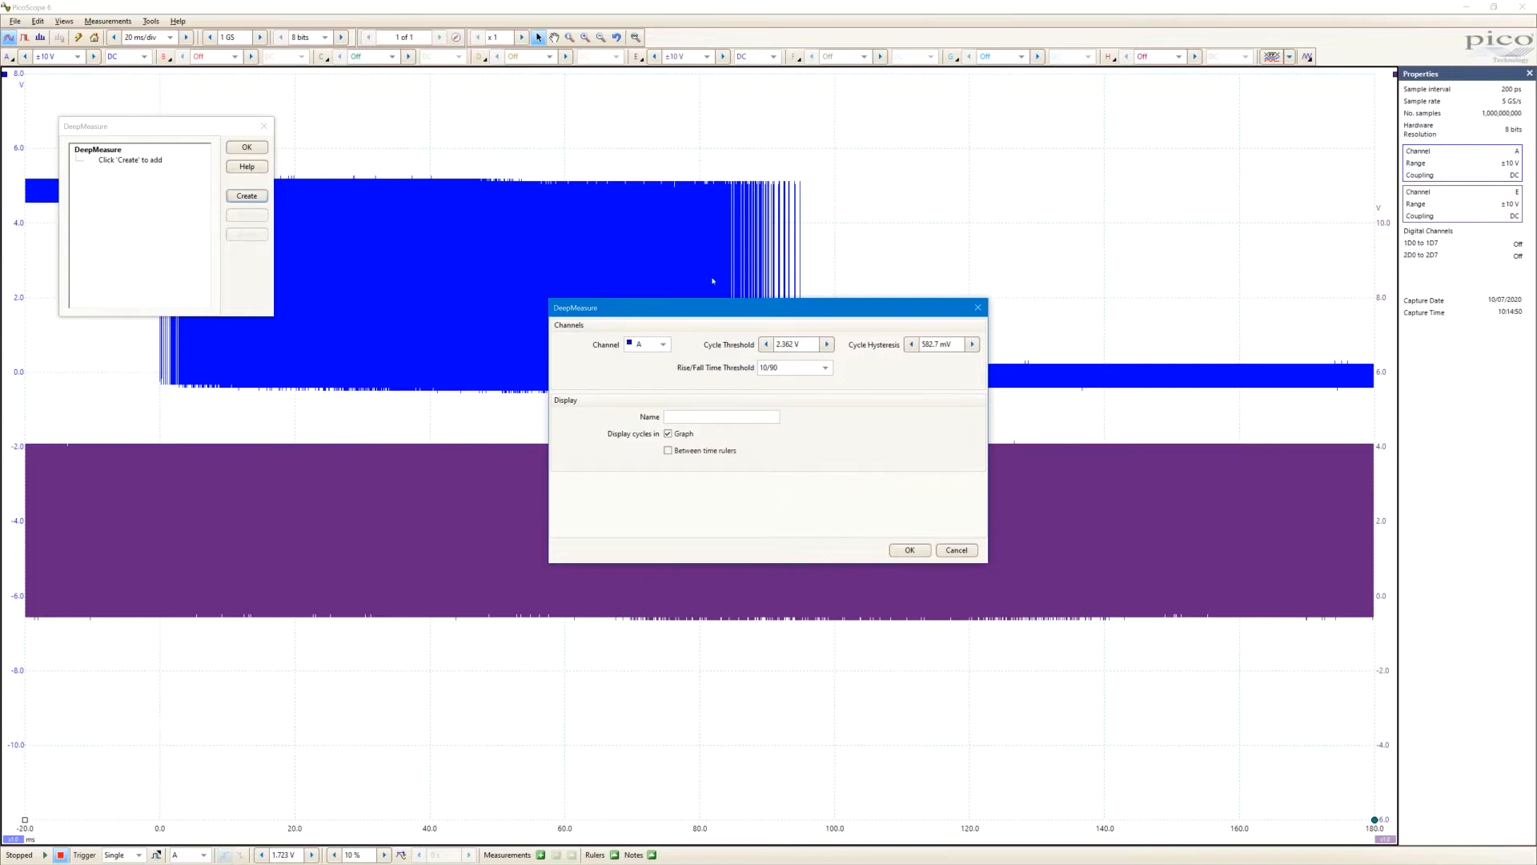
pyautogui.click(766, 345)
pyautogui.click(826, 368)
pyautogui.click(825, 369)
pyautogui.click(892, 546)
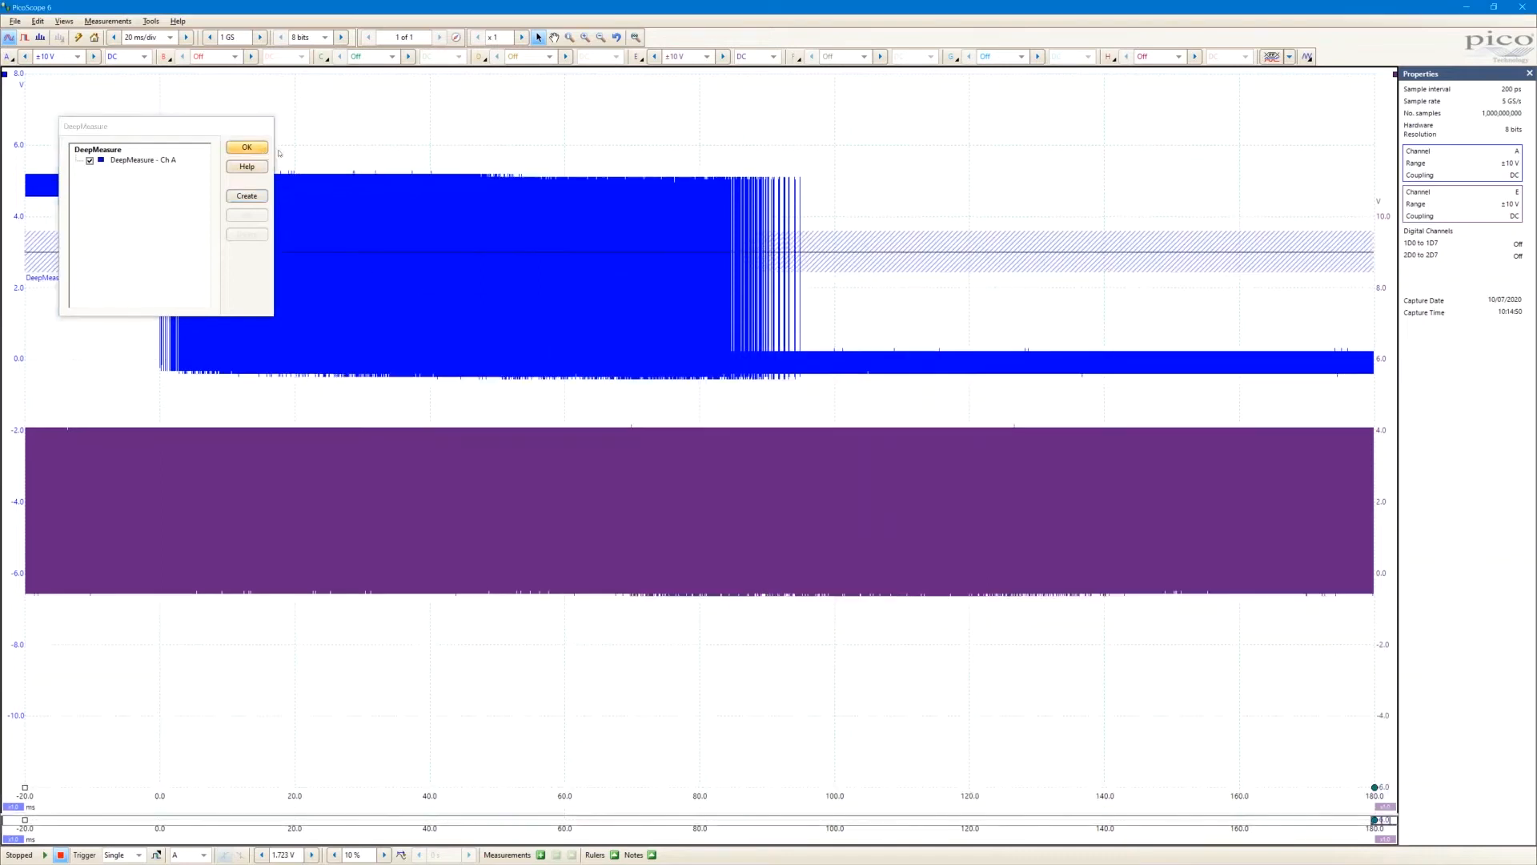
pyautogui.click(248, 147)
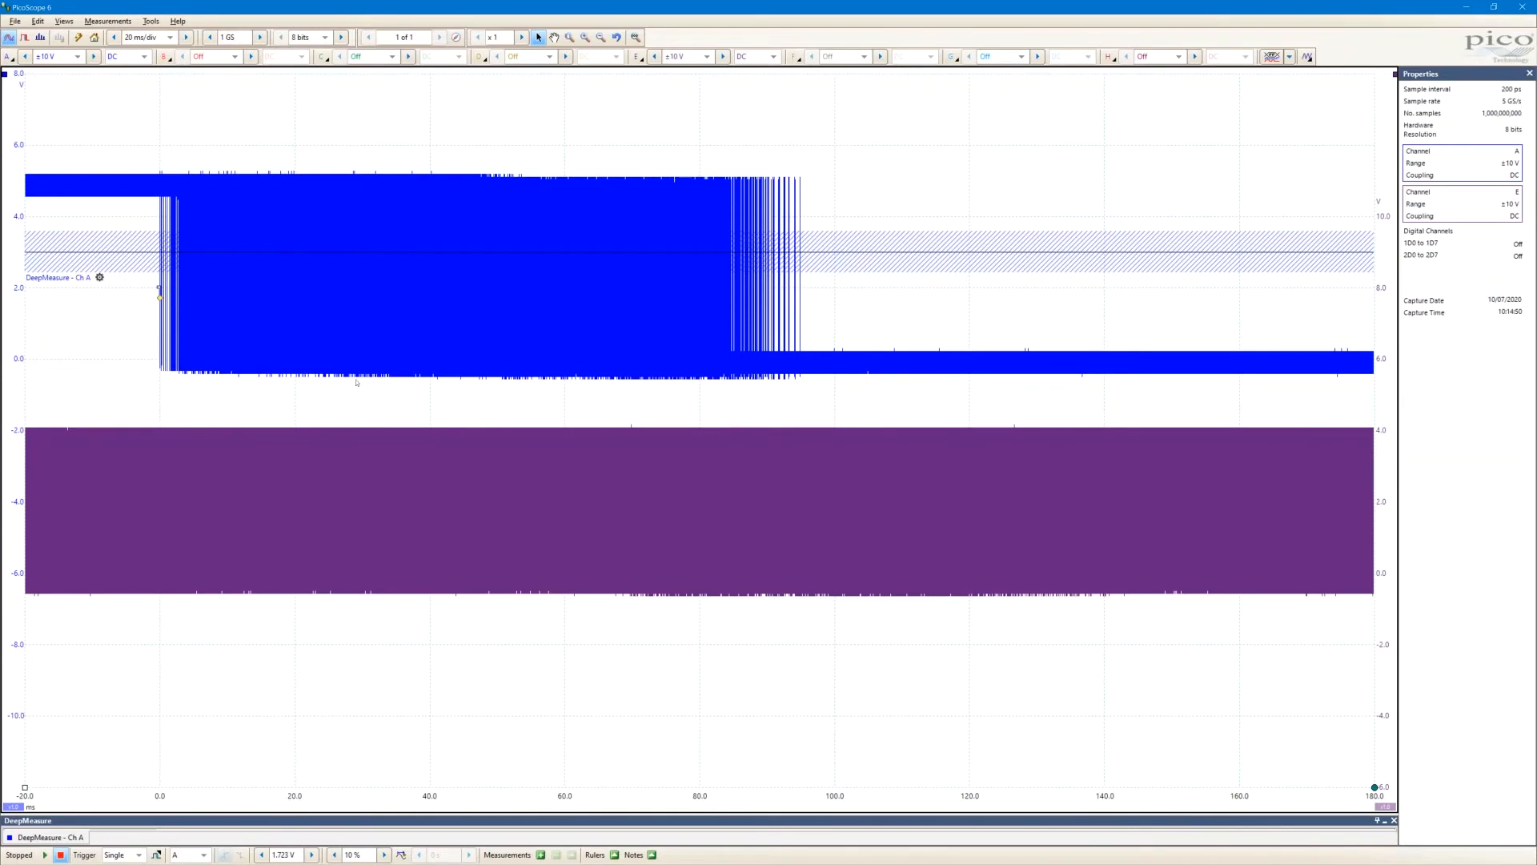
# Float and enlarge the DeepMeasure results table over the waveform, and look through its list of cycles from first to last
pyautogui.moveTo(396, 825); pyautogui.dragTo(805, 418)
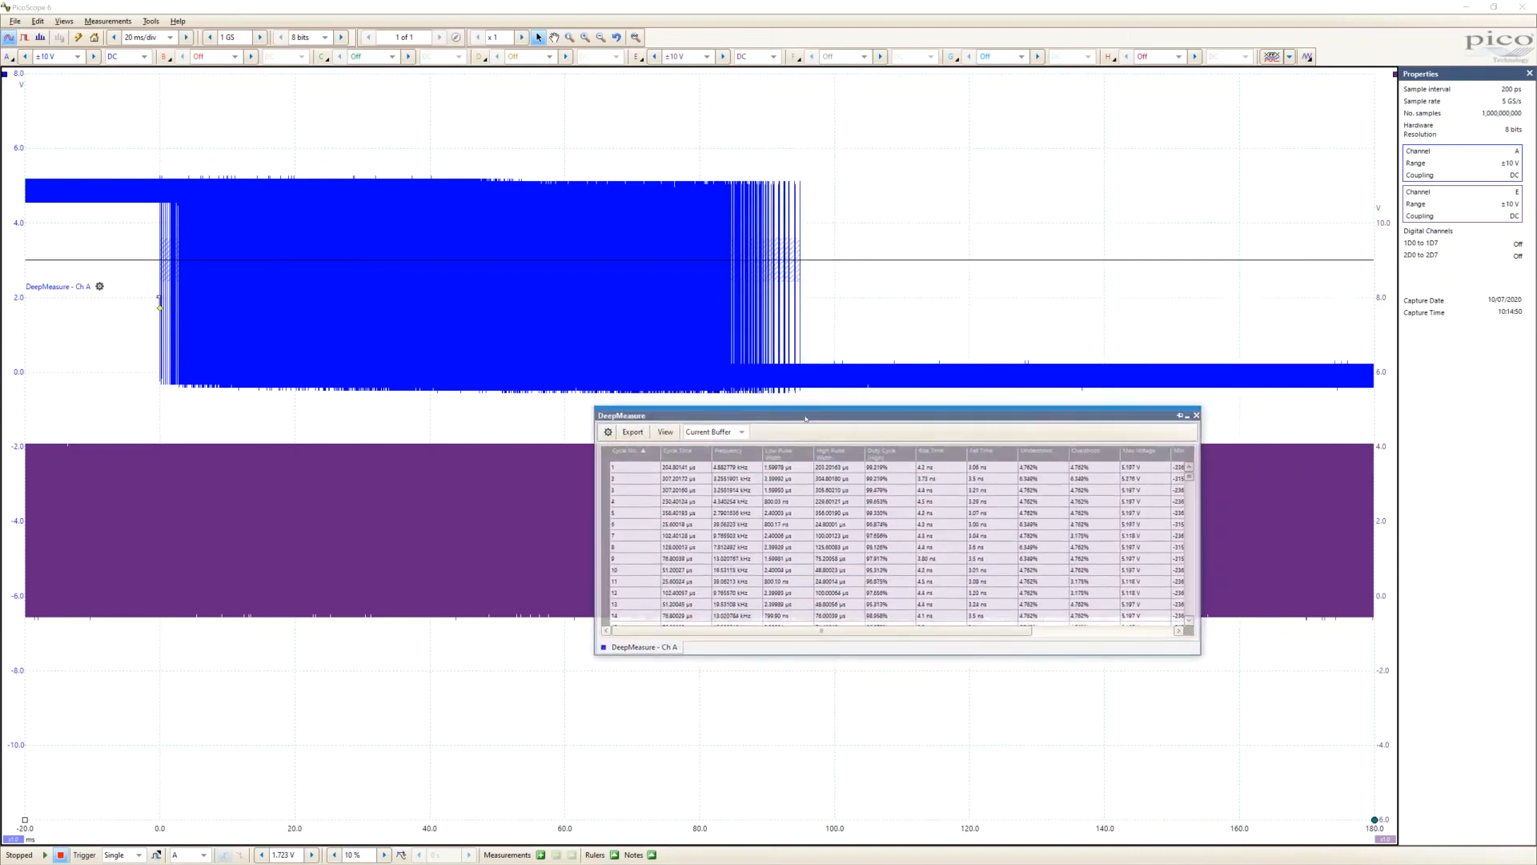
pyautogui.moveTo(1199, 655); pyautogui.dragTo(1297, 825)
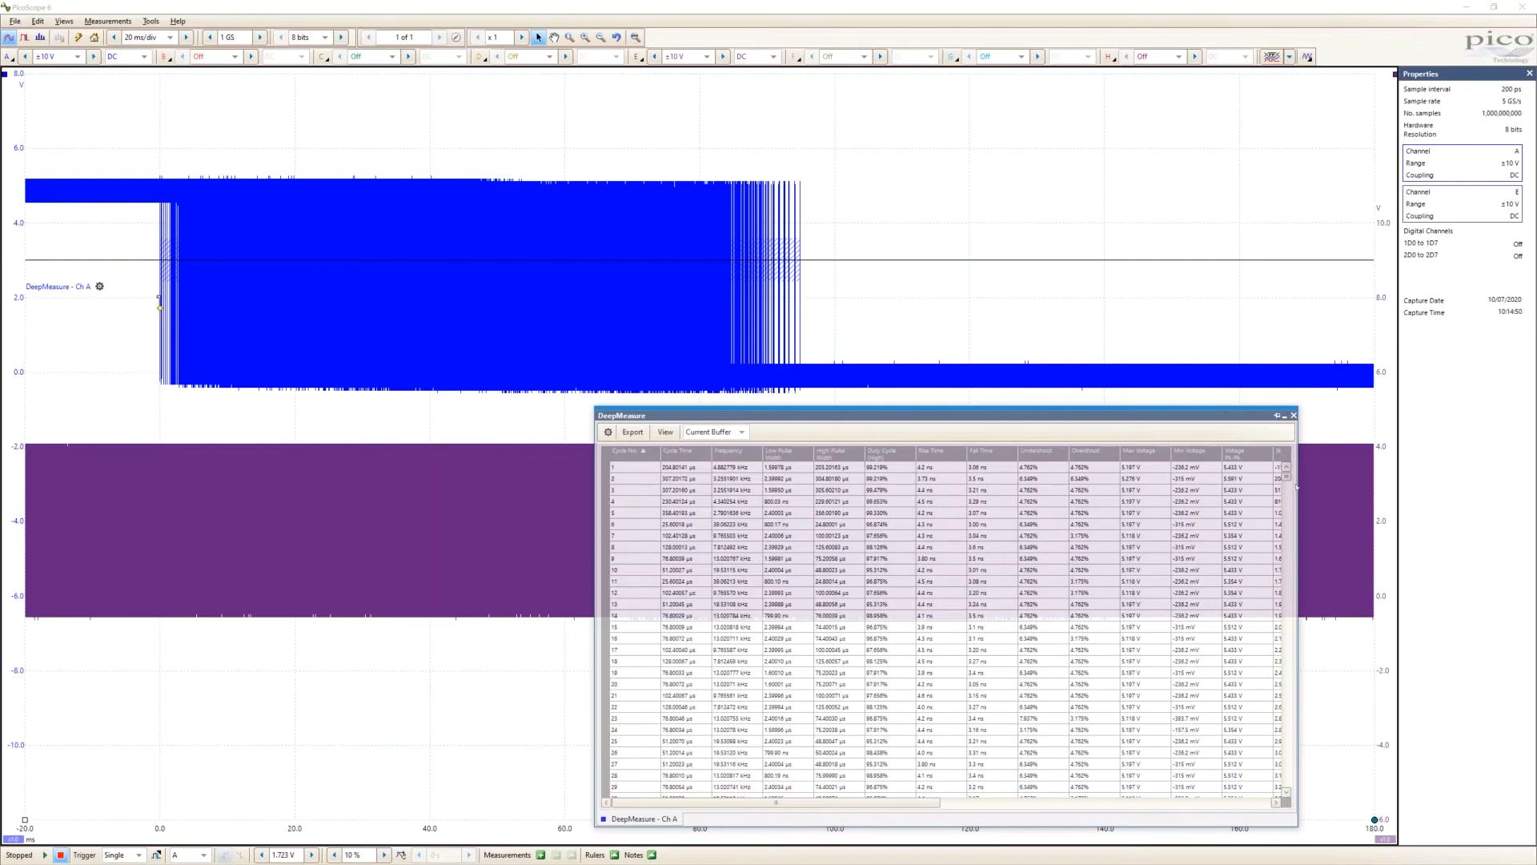
pyautogui.moveTo(1288, 481); pyautogui.dragTo(1288, 791)
pyautogui.scroll(-1, 888, 673)
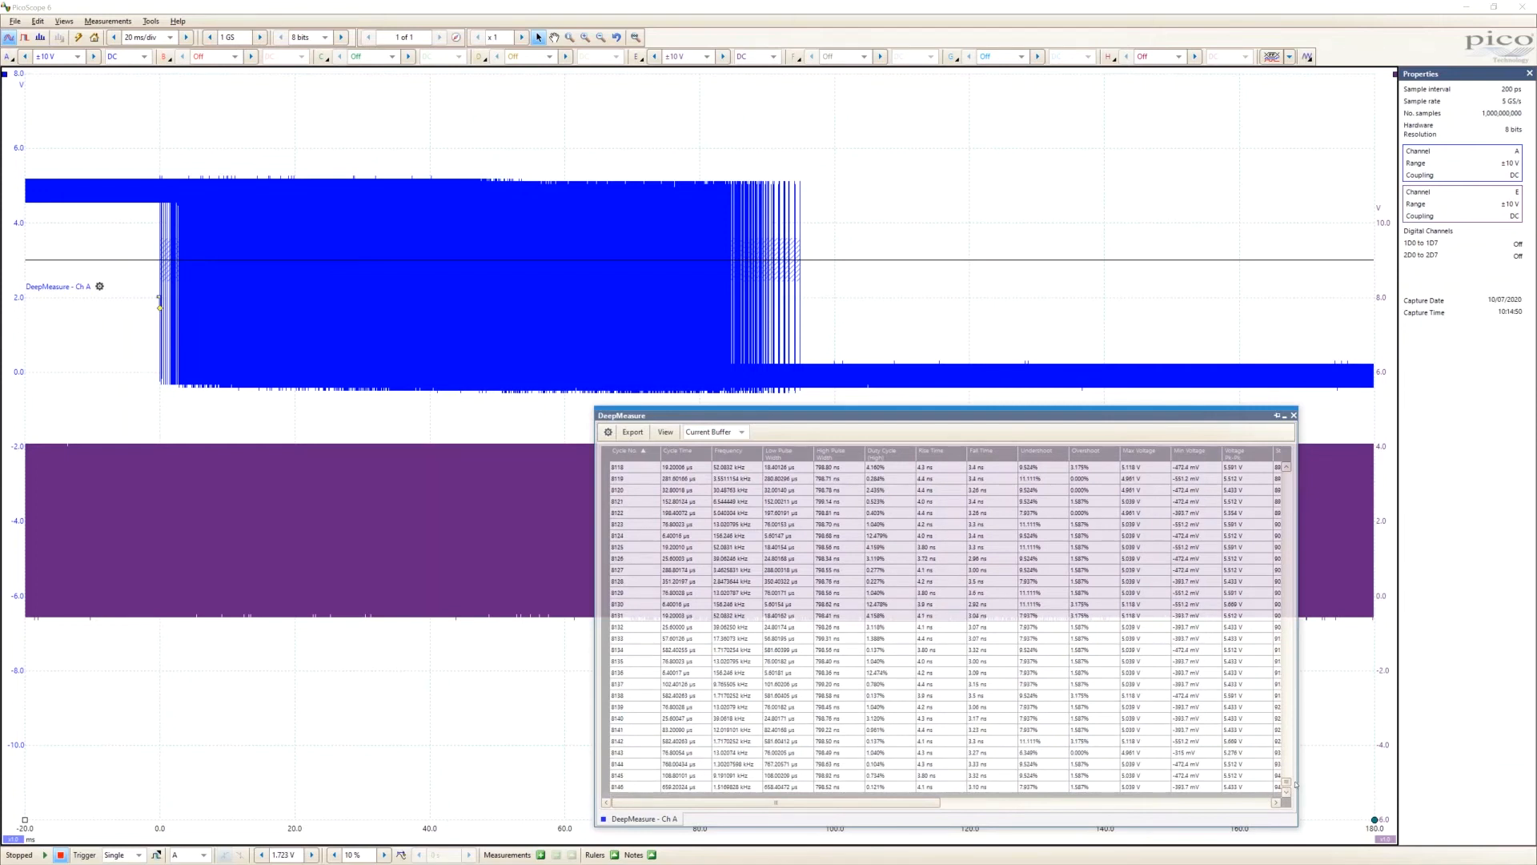
pyautogui.moveTo(1288, 782); pyautogui.dragTo(1282, 471)
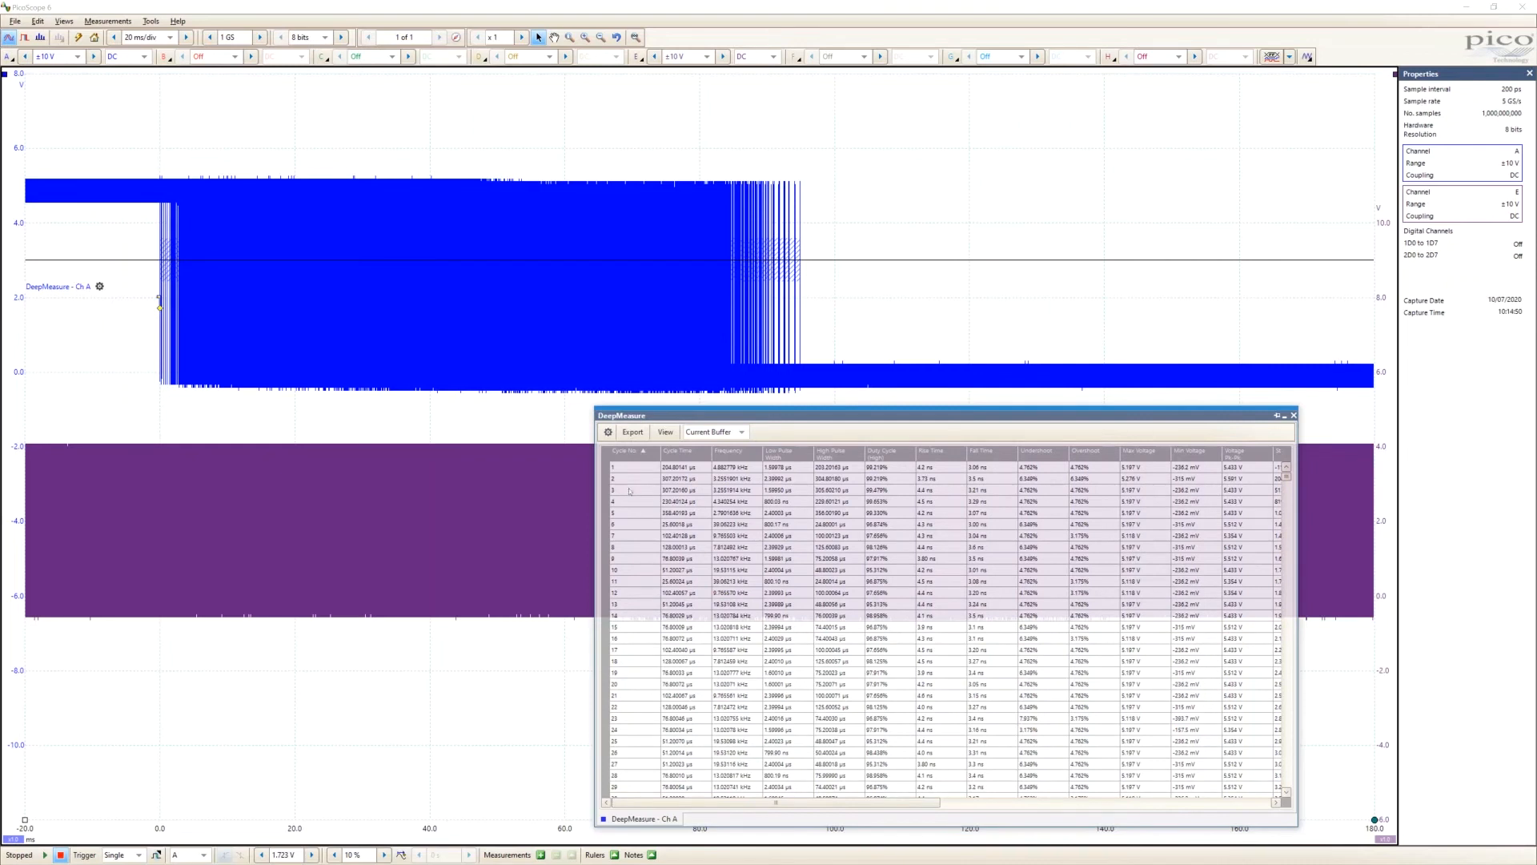
# Sort the DeepMeasure results by ascending cycle time and select the shortest and the longest cycle in turn
pyautogui.click(694, 458)
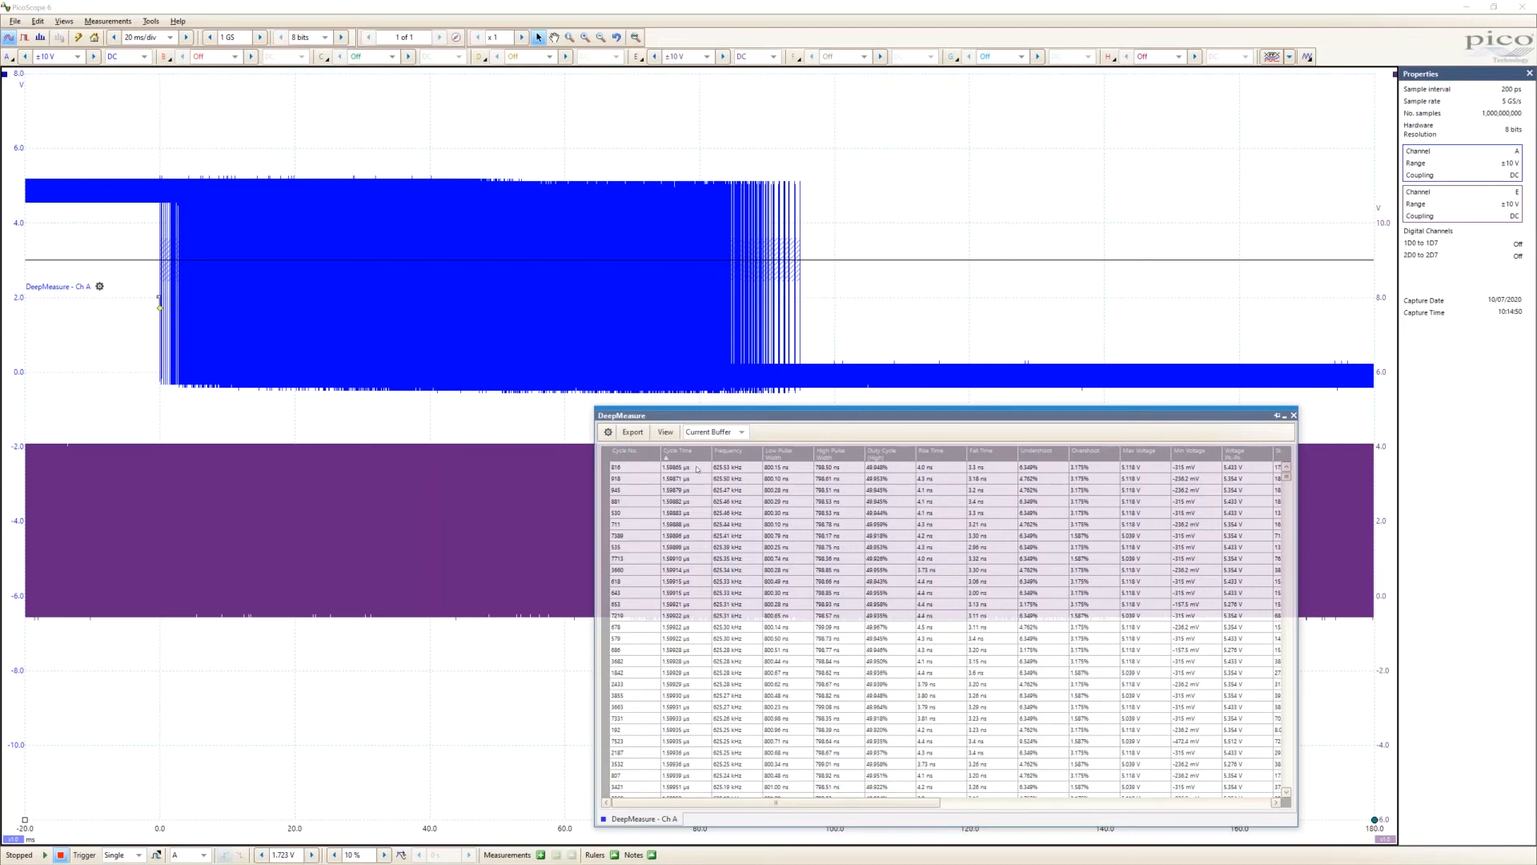
pyautogui.click(639, 470)
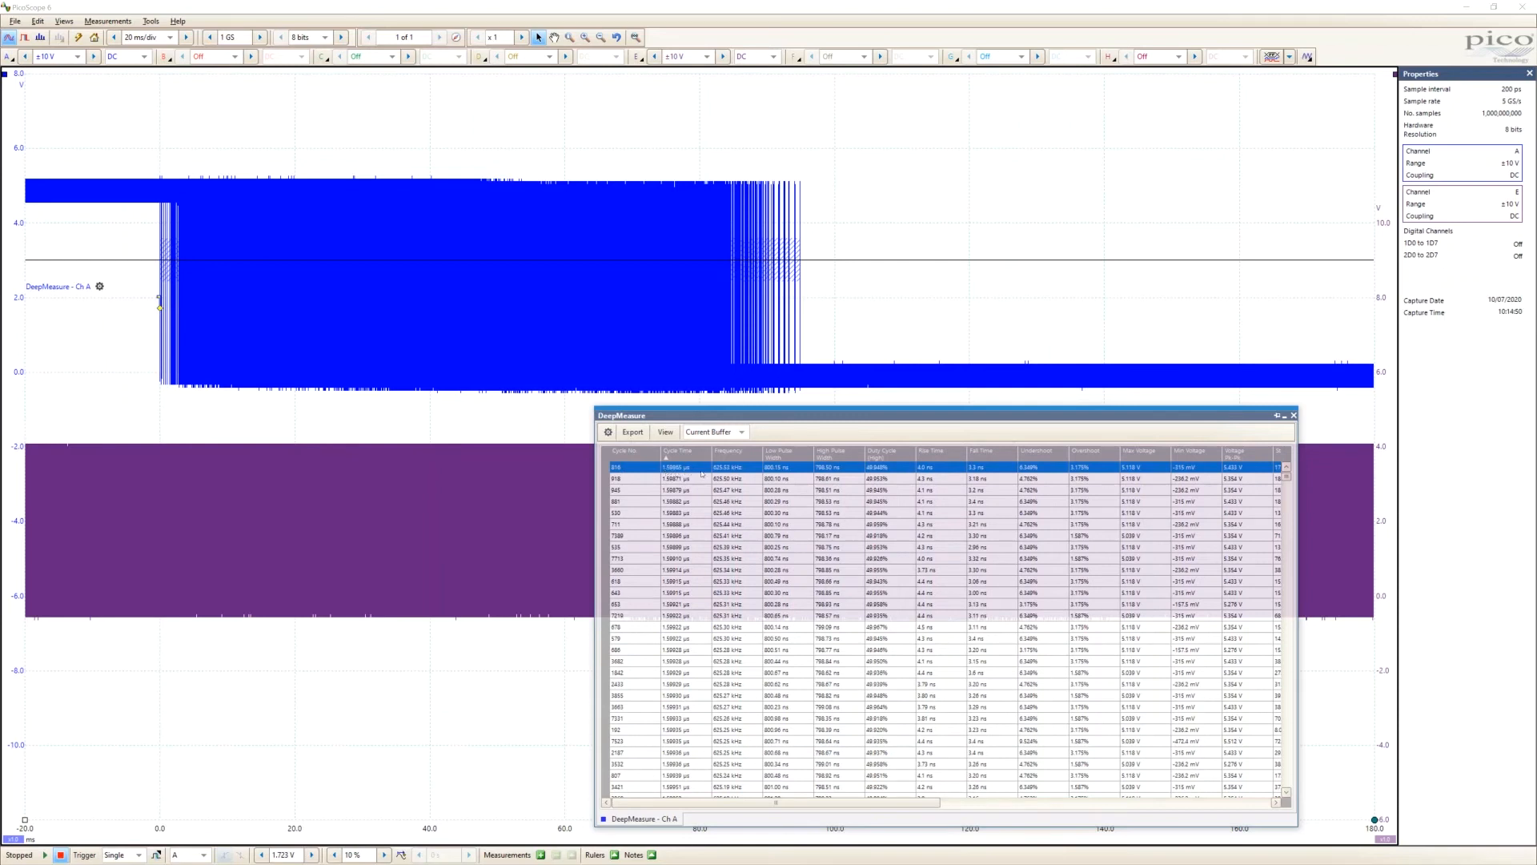
pyautogui.moveTo(1288, 478); pyautogui.dragTo(1258, 726)
pyautogui.moveTo(1270, 771); pyautogui.dragTo(1249, 778)
pyautogui.scroll(-1, 1115, 774)
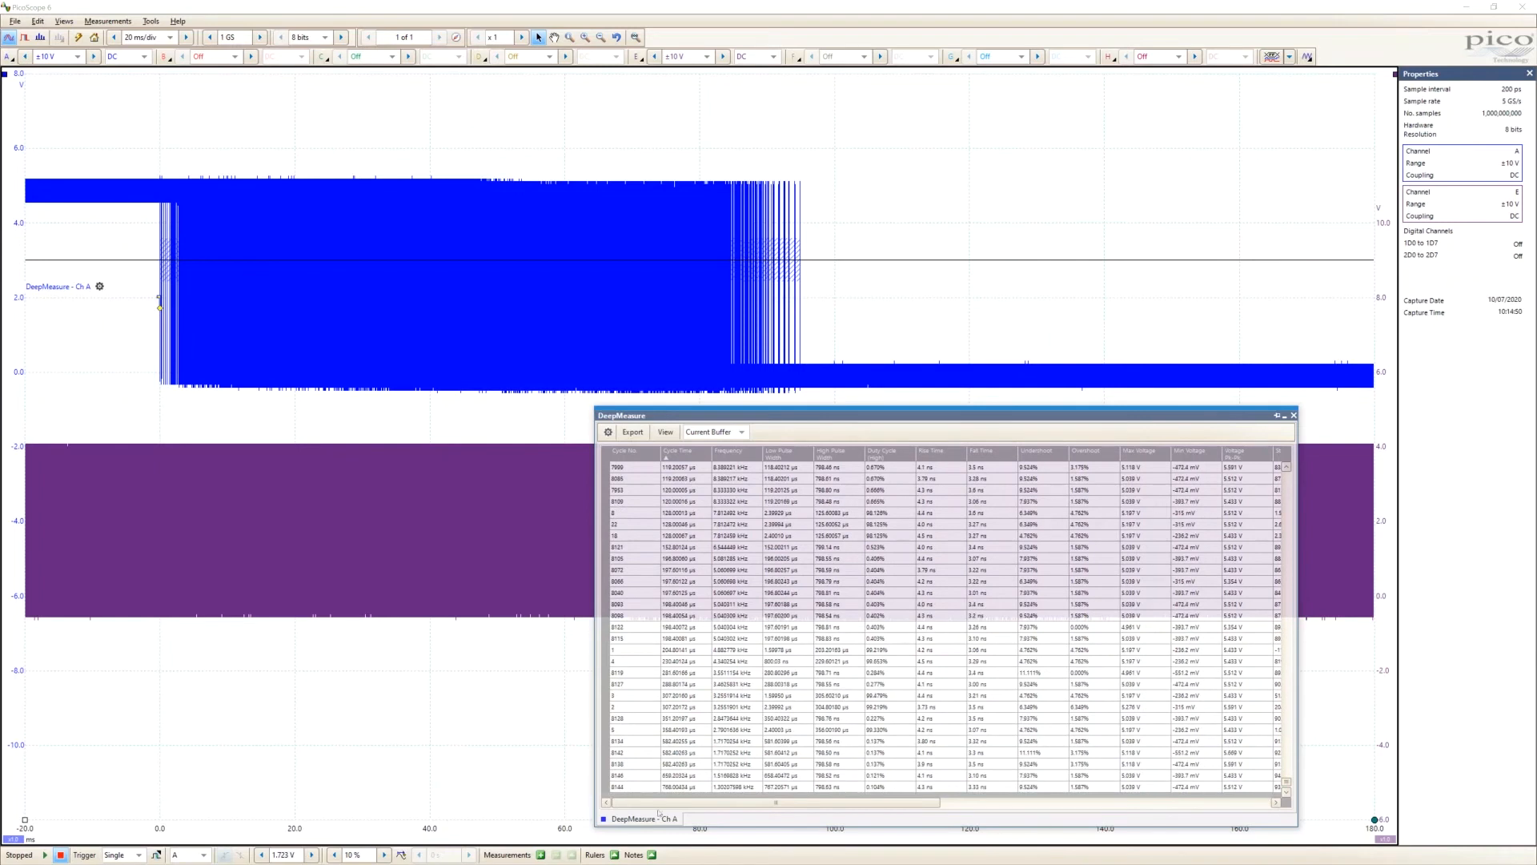
pyautogui.click(638, 788)
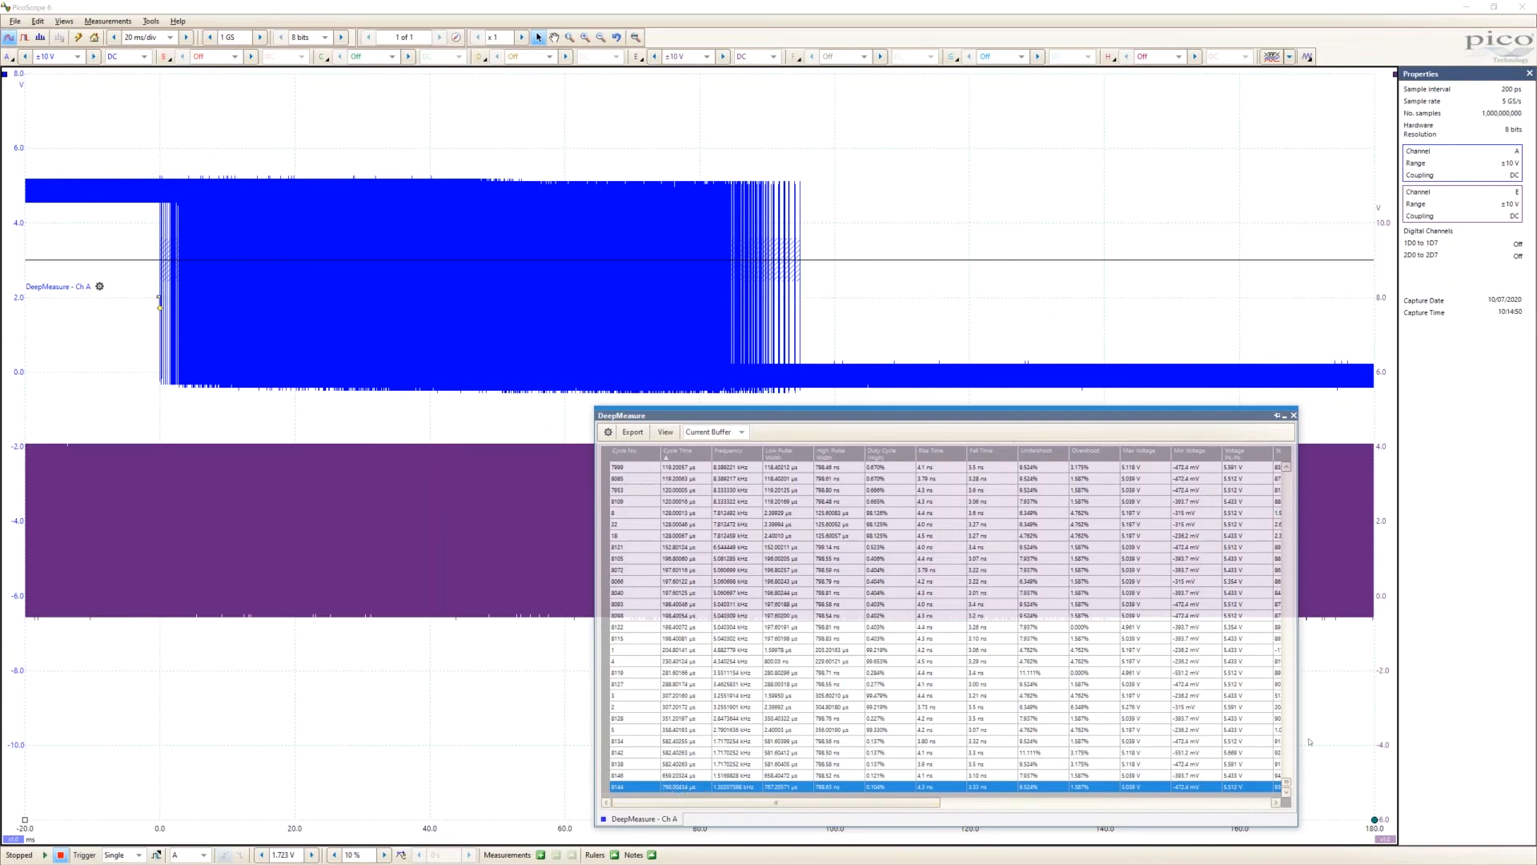
# Zoom the waveform to the shortest cycle, number 816, from the results table and move the table clear of the trace
pyautogui.moveTo(1287, 782); pyautogui.dragTo(1276, 465)
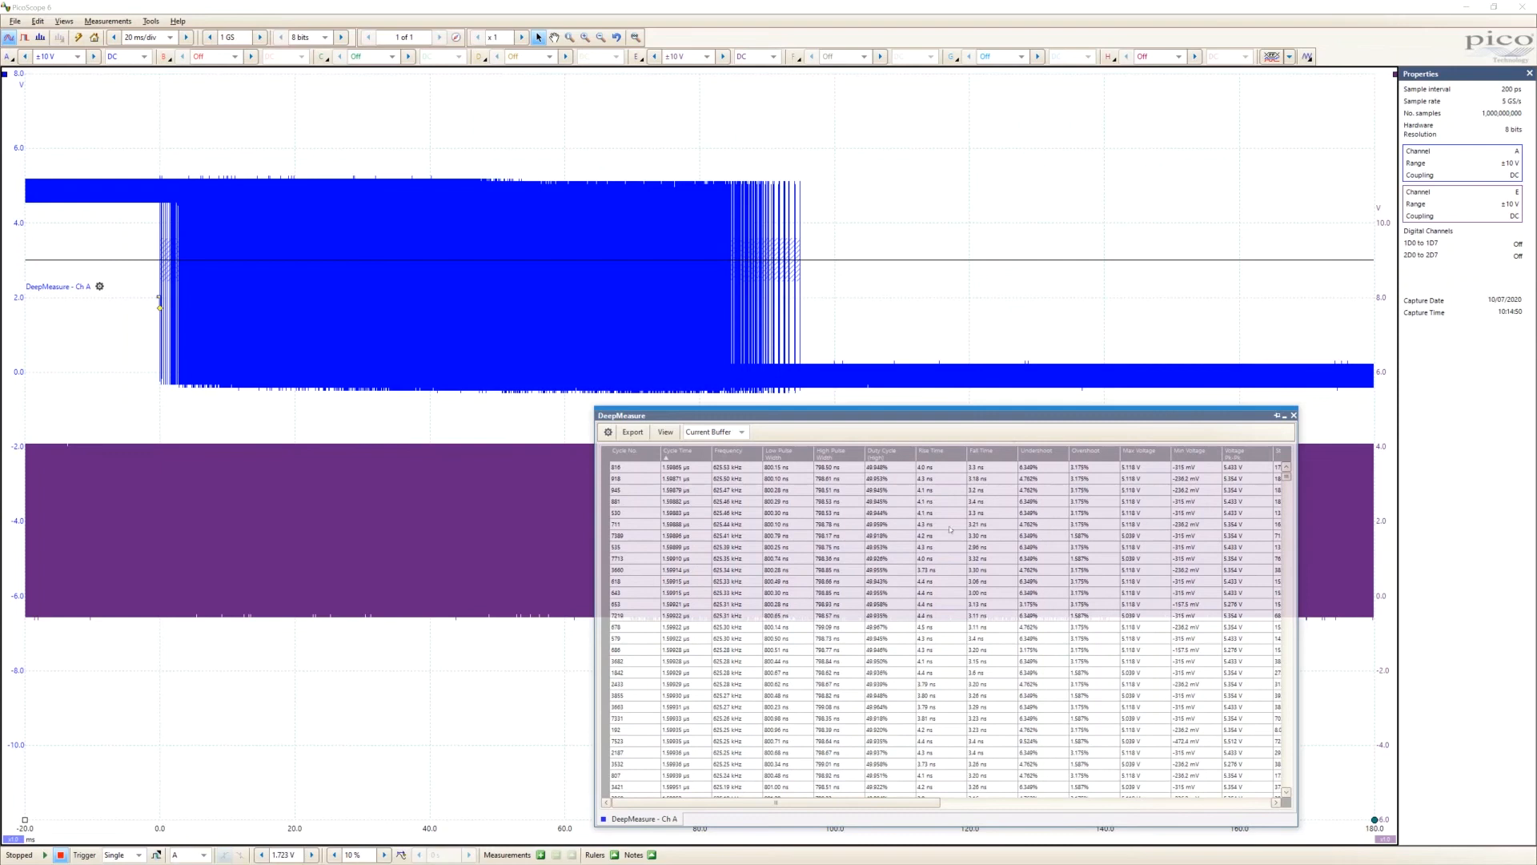
pyautogui.click(650, 468)
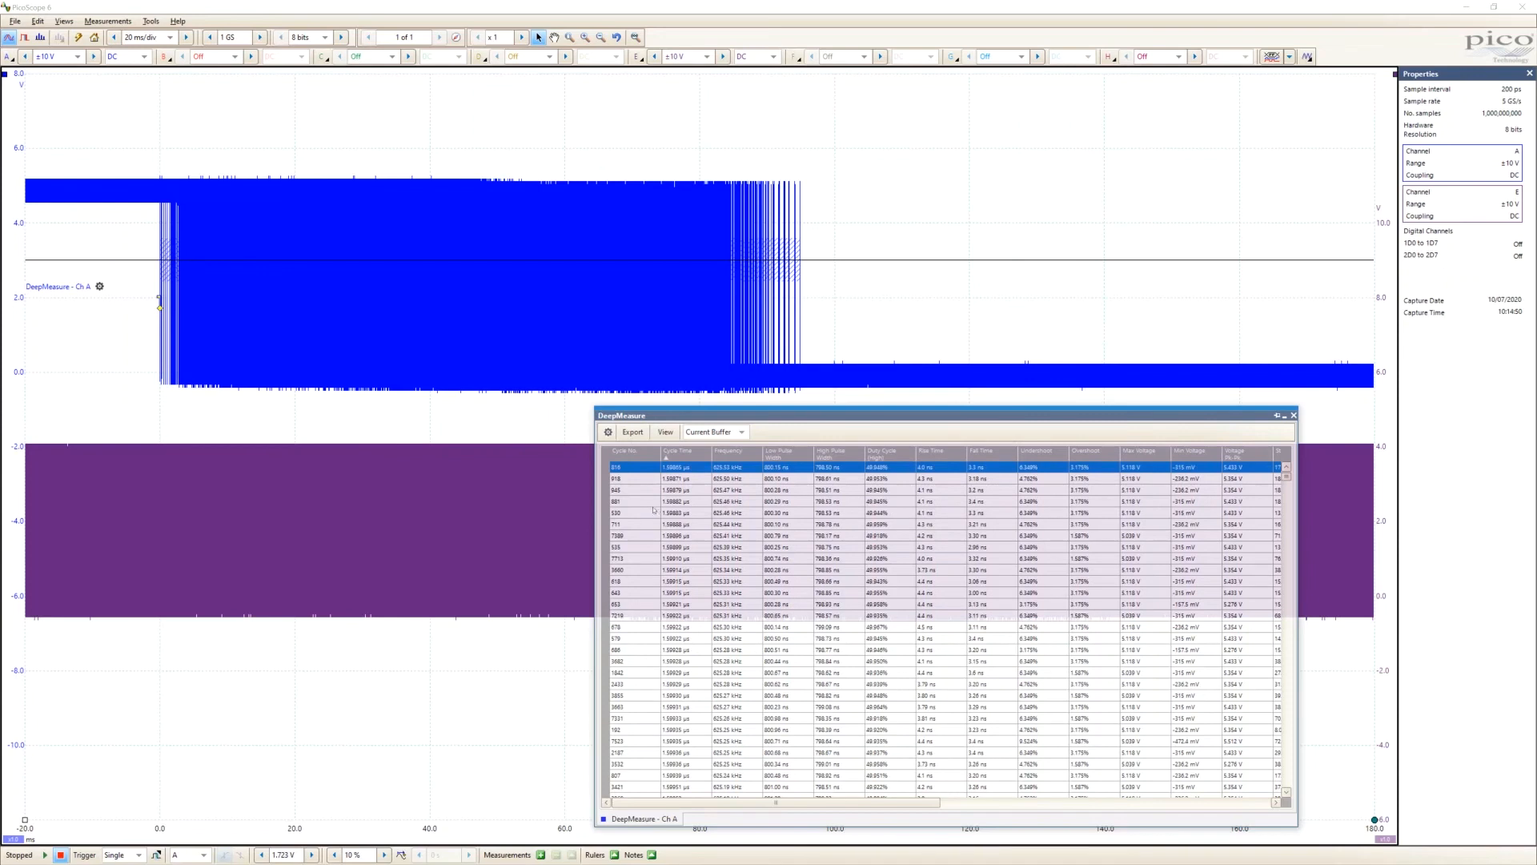
pyautogui.doubleClick(643, 470)
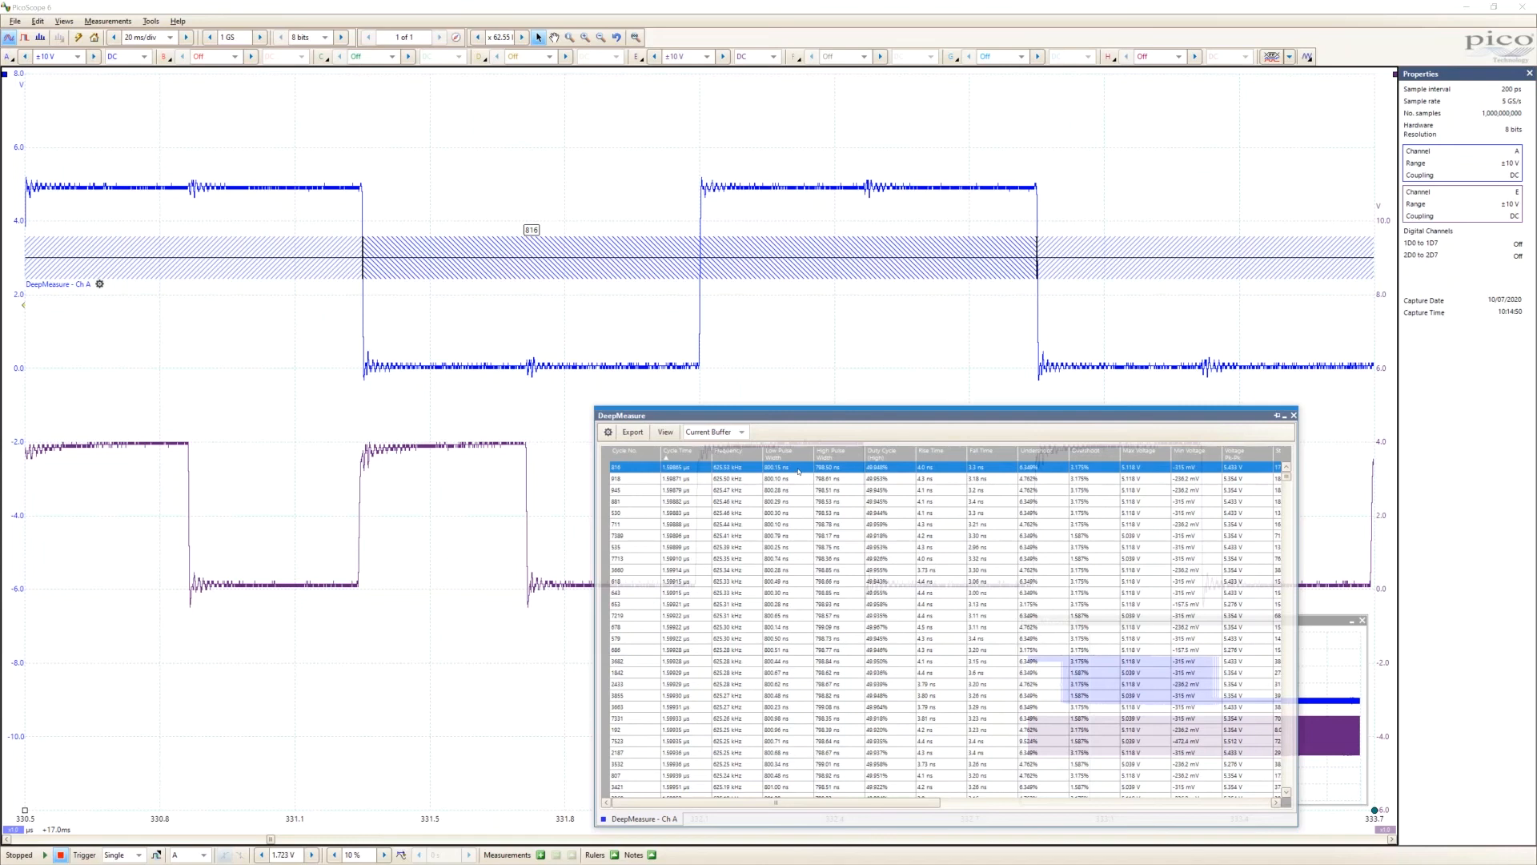
pyautogui.moveTo(775, 416); pyautogui.dragTo(962, 416)
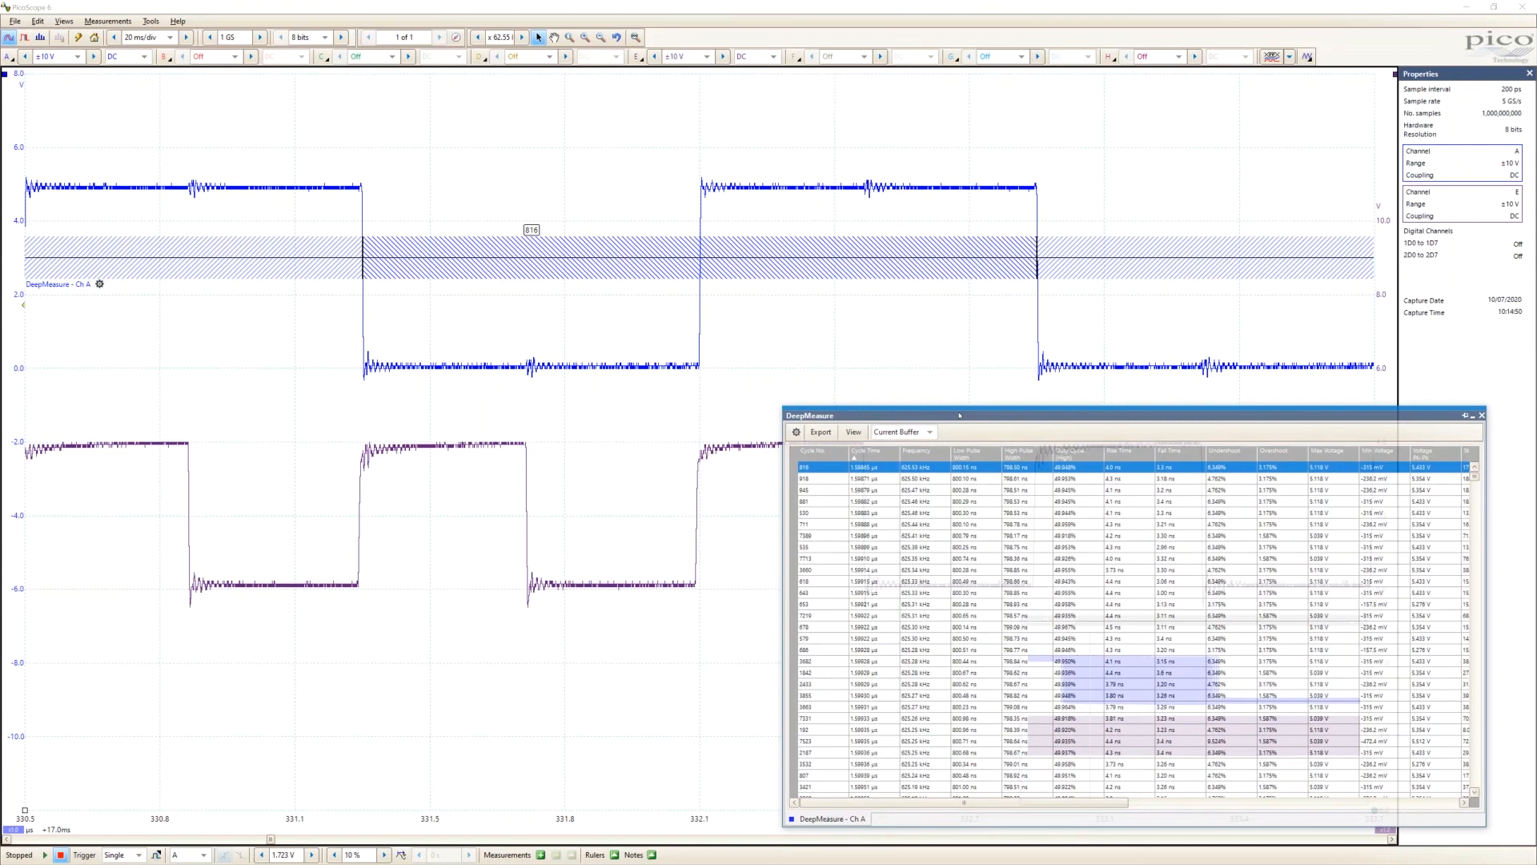
# Open the CSV export of the DeepMeasure results and dismiss it without saving
pyautogui.click(820, 432)
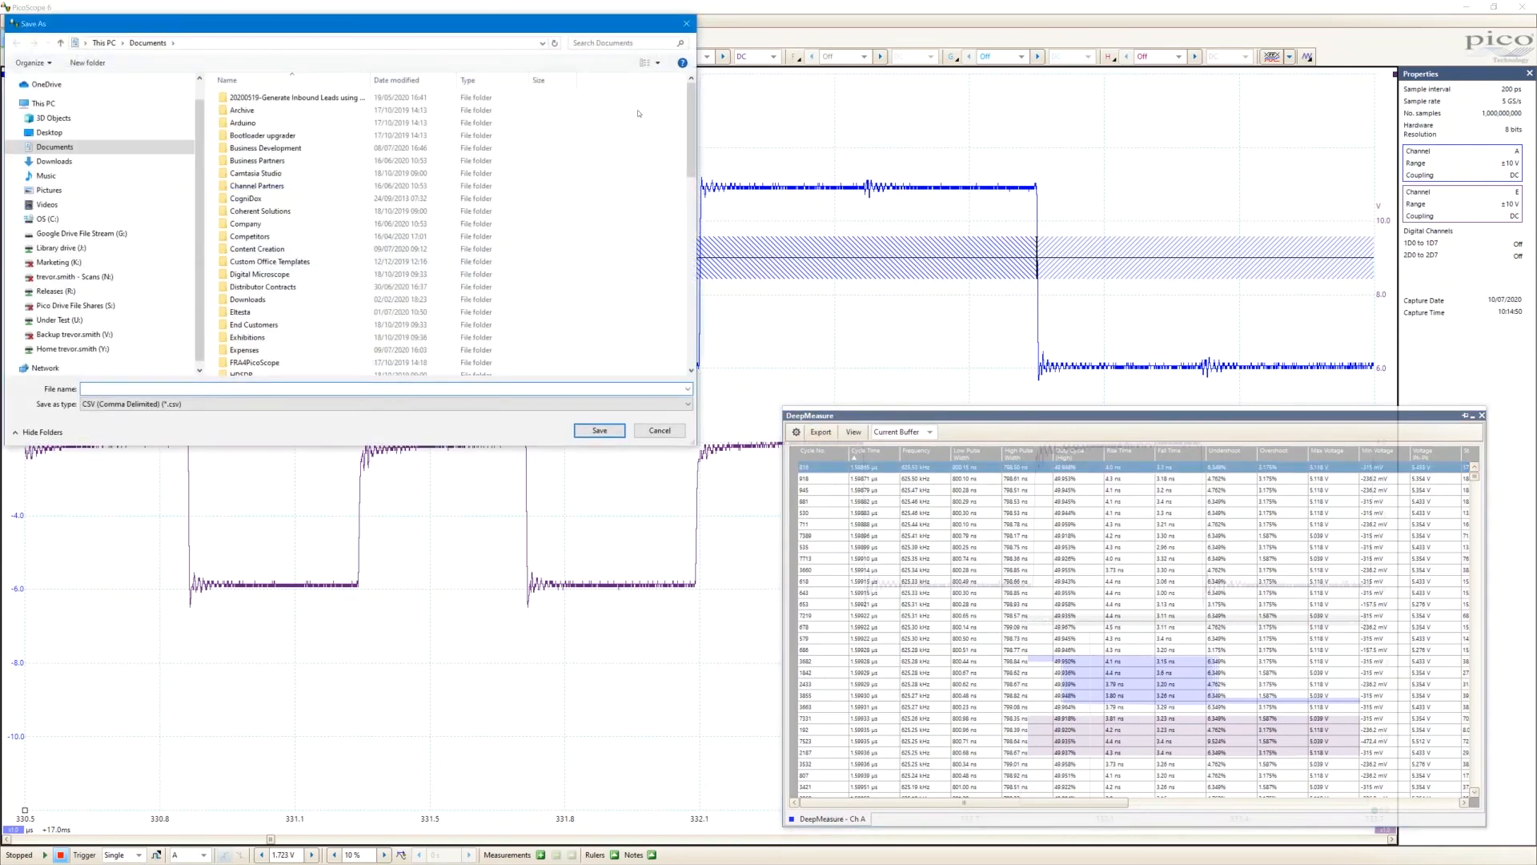
pyautogui.click(686, 24)
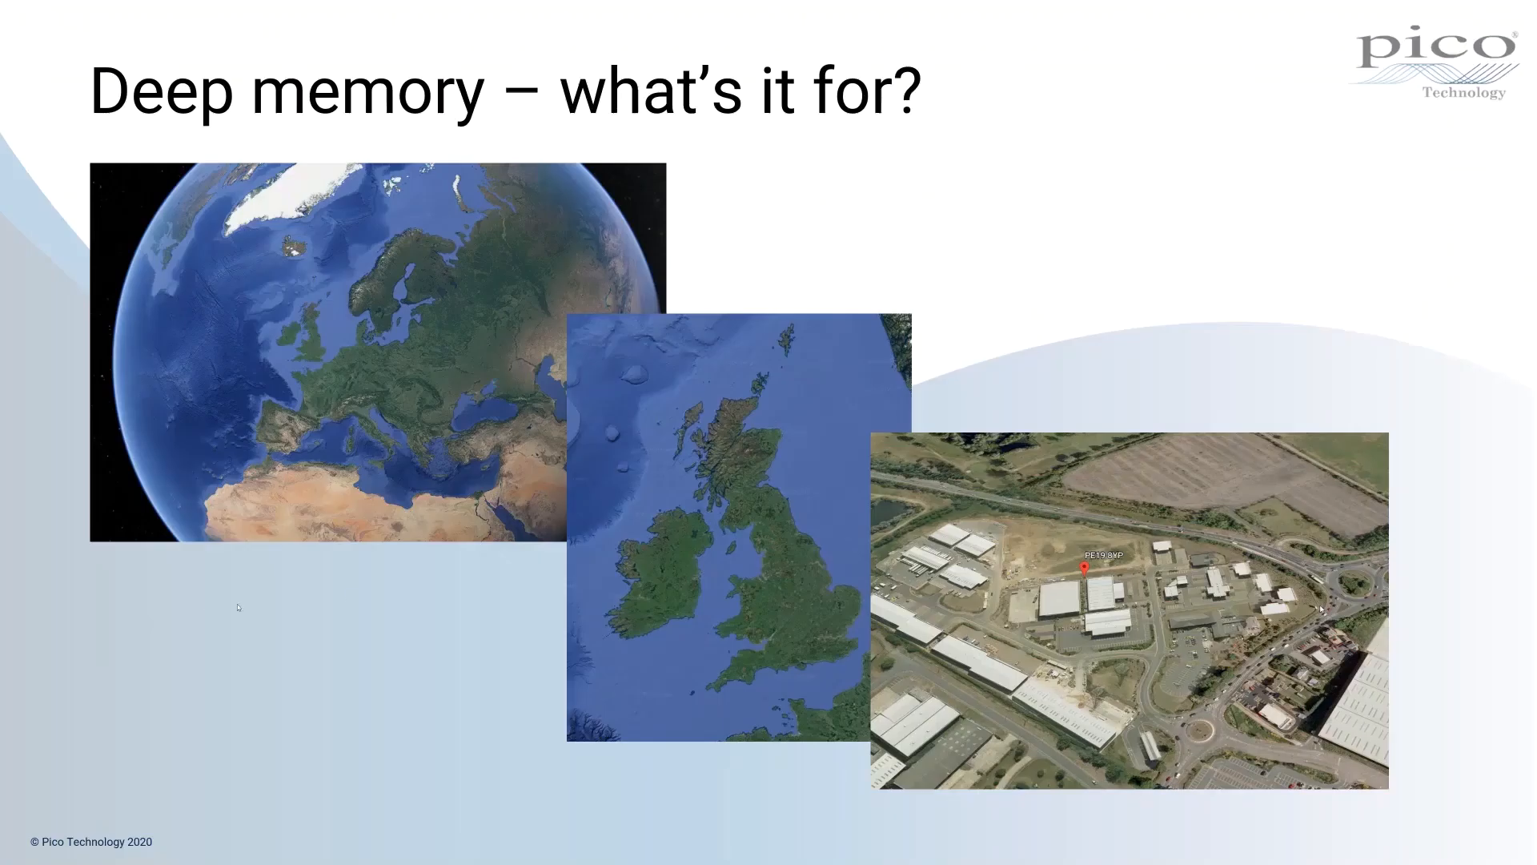
pyautogui.click(995, 316)
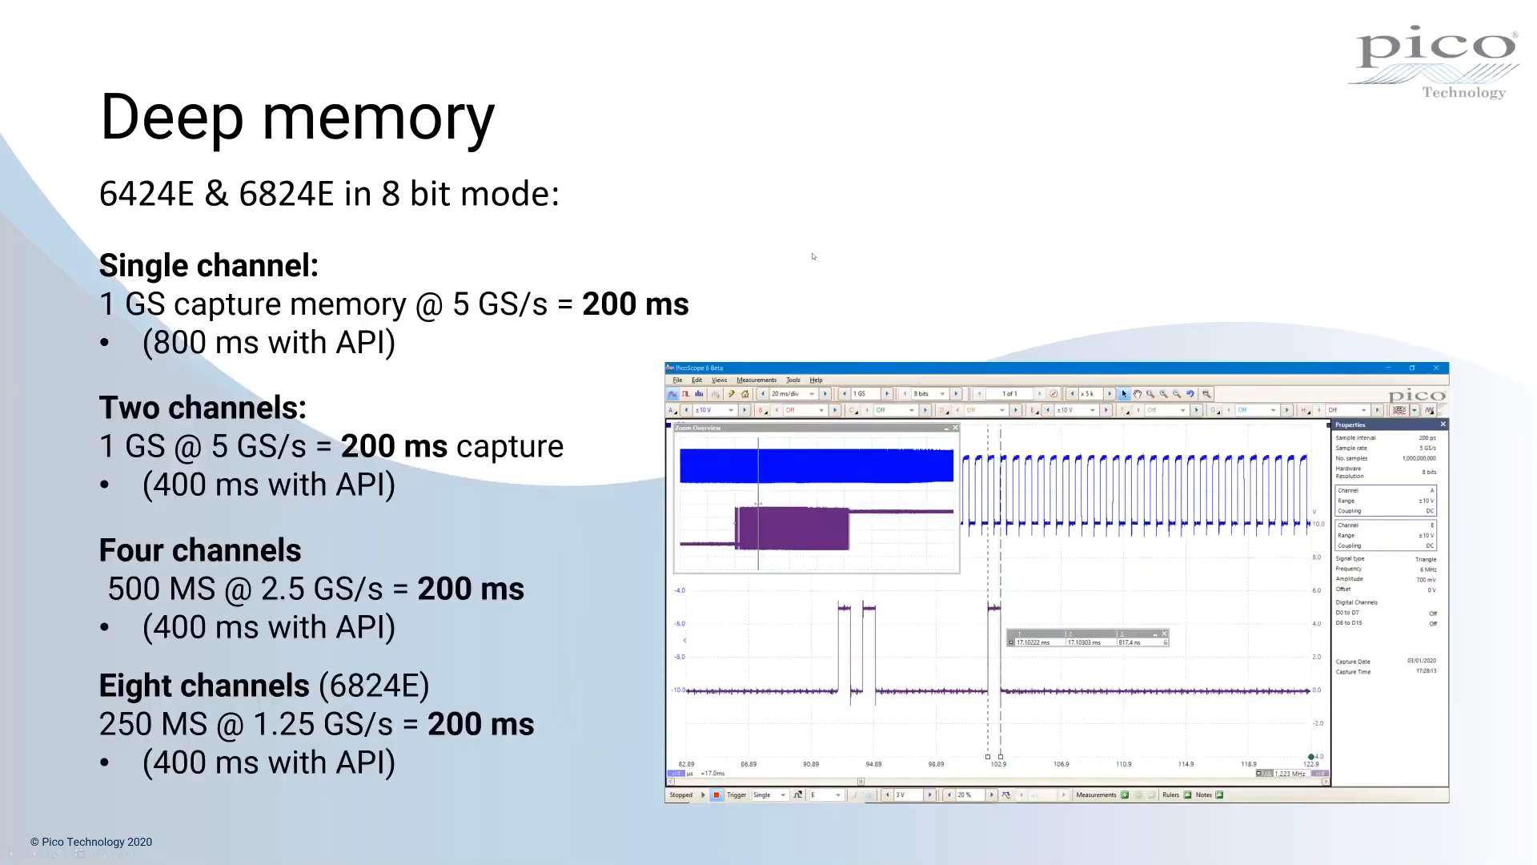